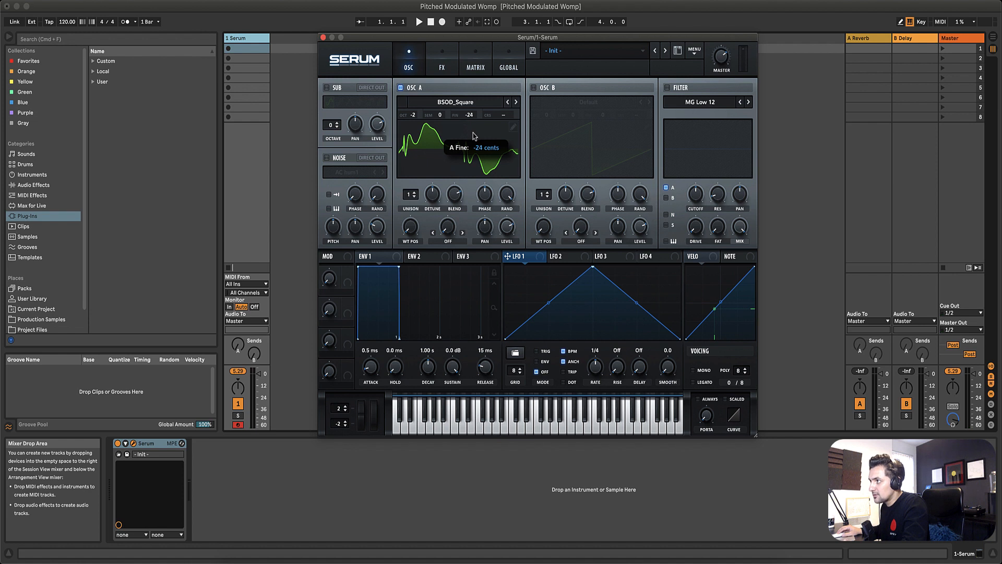
Set oscillator A's unison to 4 voices and reduce its detune
click(415, 194)
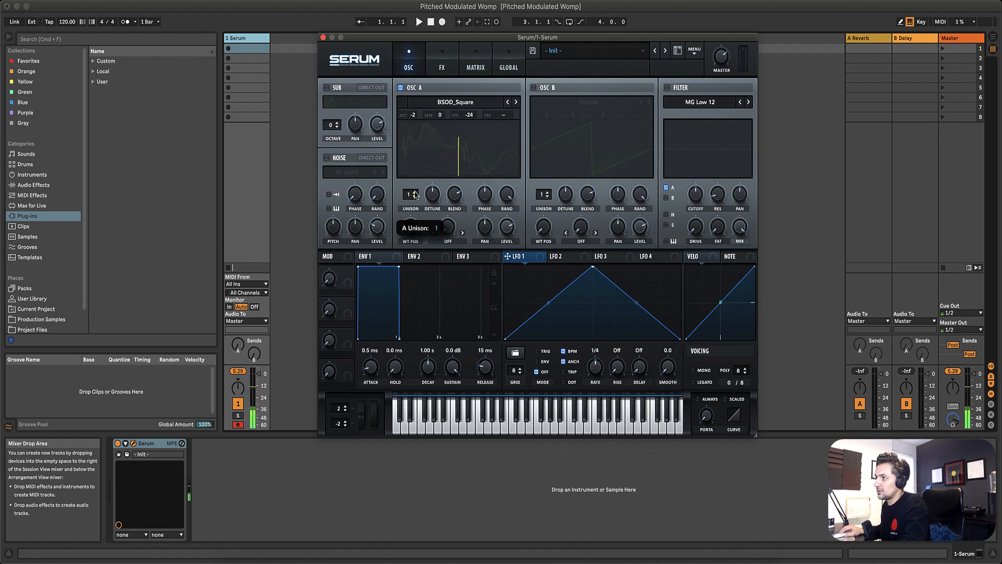
drag(416, 194, 419, 171)
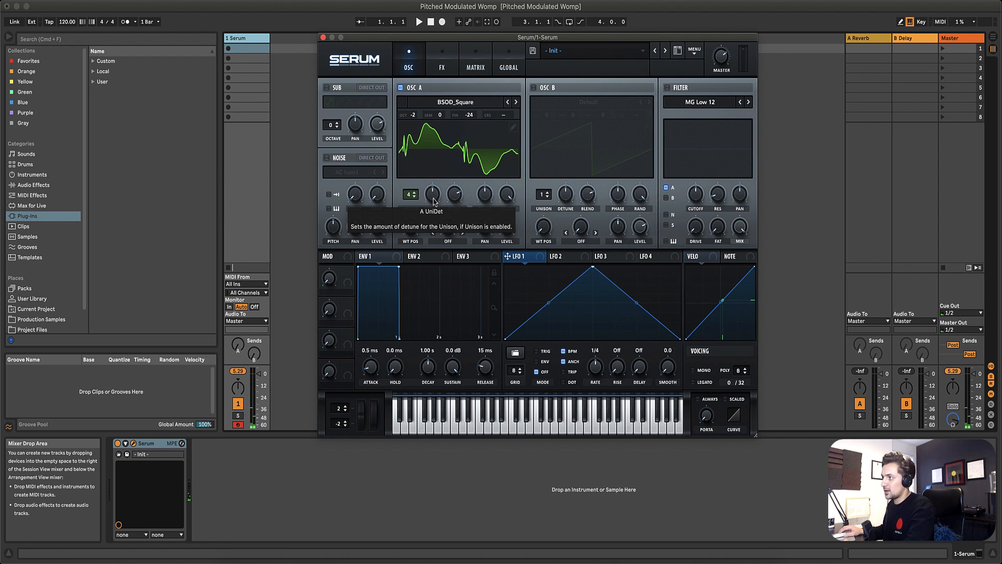
drag(433, 201, 439, 228)
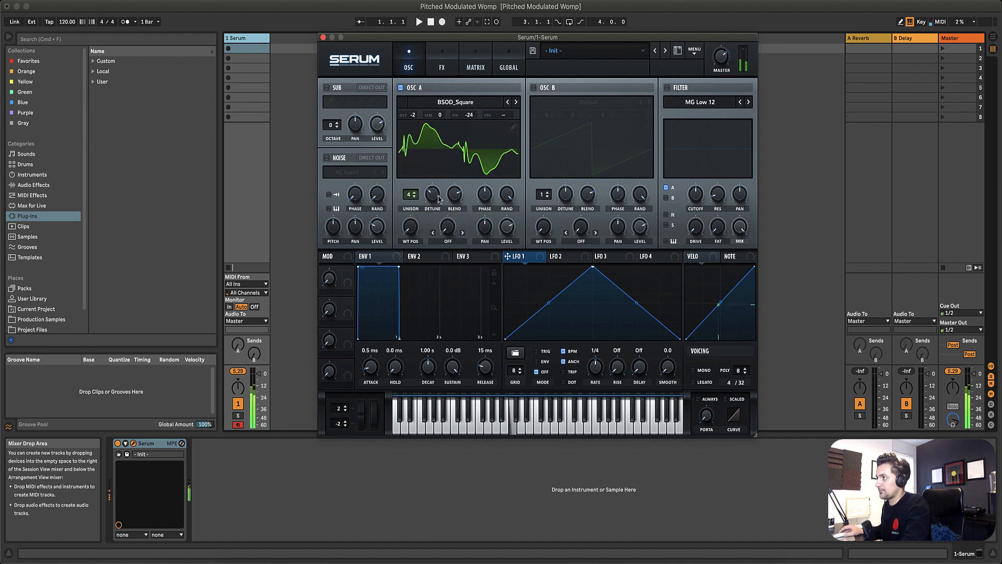
Enable oscillator B and load the BSOD_Square wavetable from the Analog category
click(534, 87)
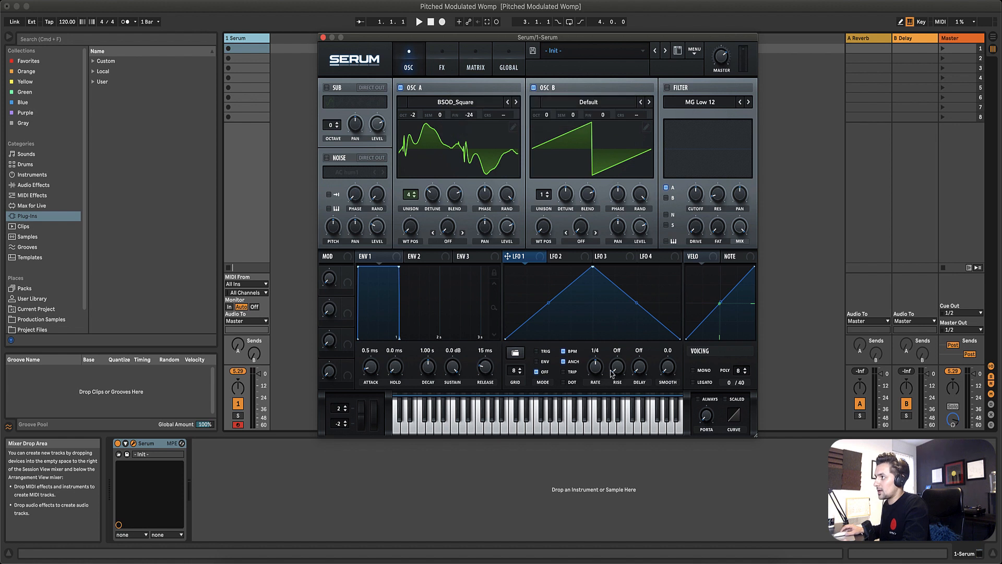
click(608, 104)
mouse_move(619, 114)
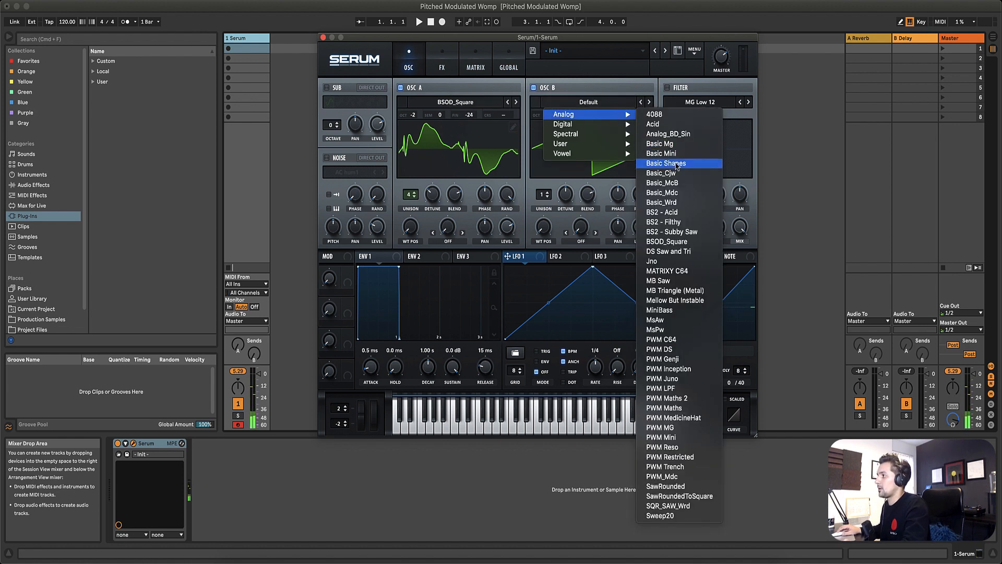
click(684, 244)
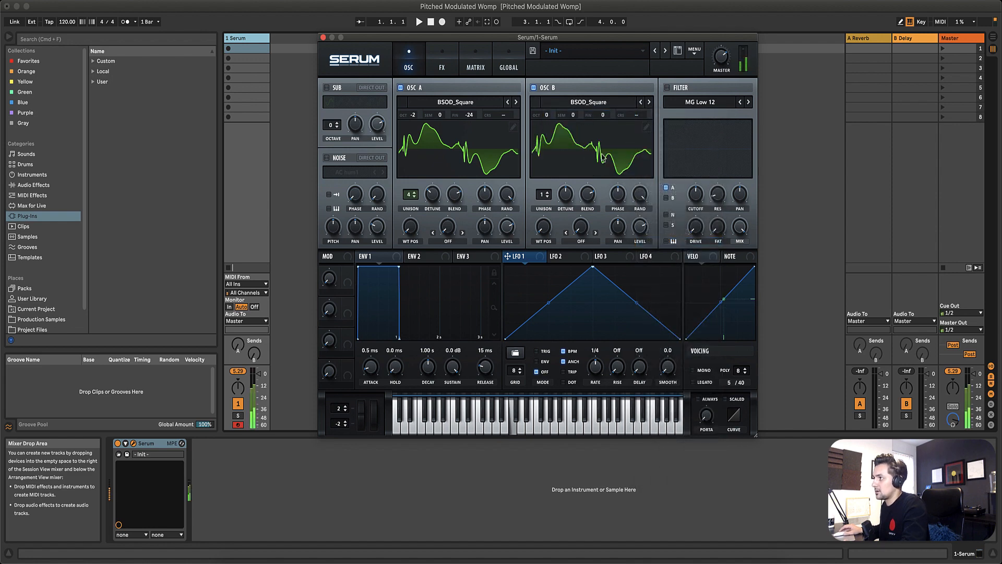
Set oscillator B's octave to -2 and its fine tuning to -26 cents
drag(547, 119, 550, 151)
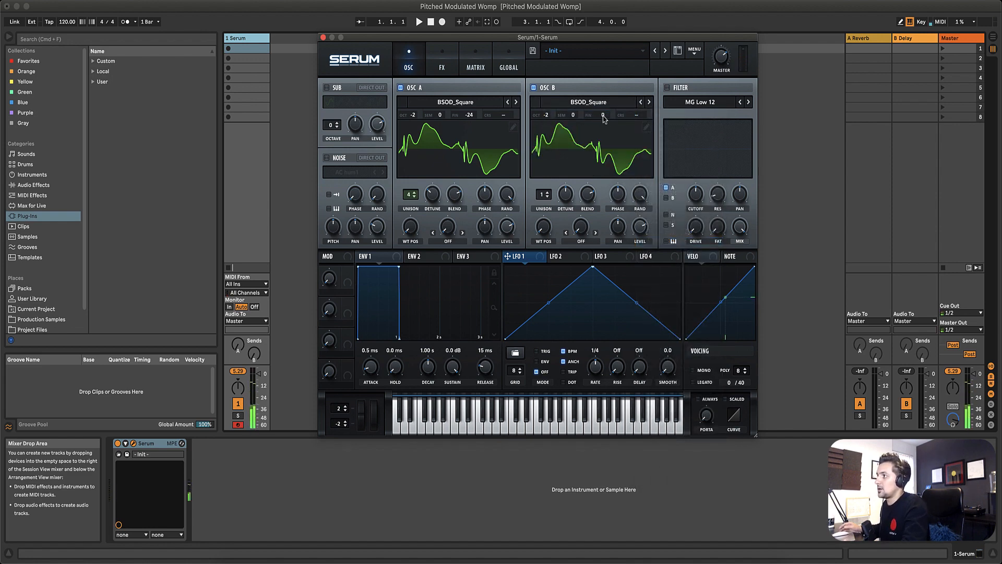
scroll(604, 122, down, 3)
scroll(604, 121, down, 19)
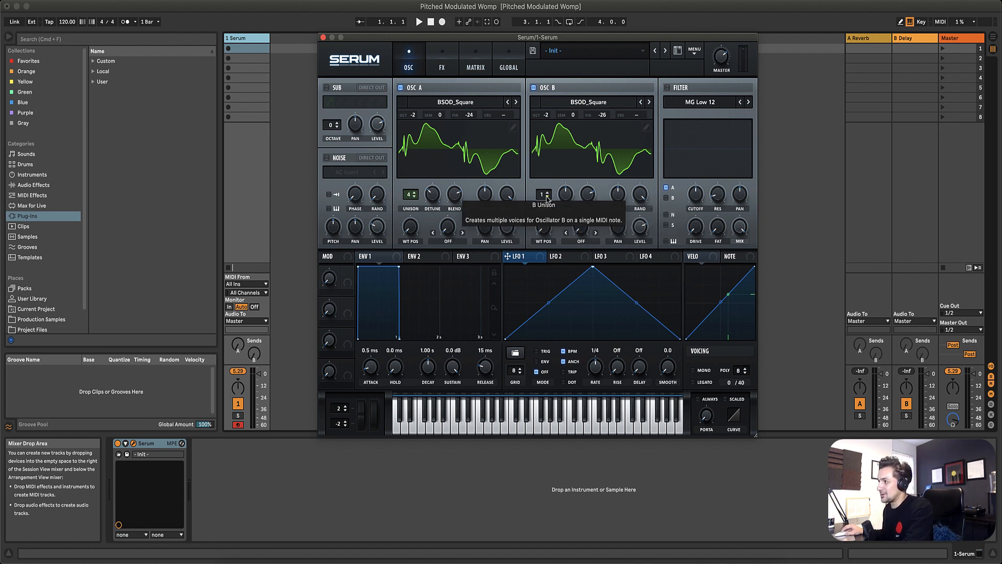
Set oscillator B's unison to 4 voices and reduce its detune
drag(548, 195, 546, 162)
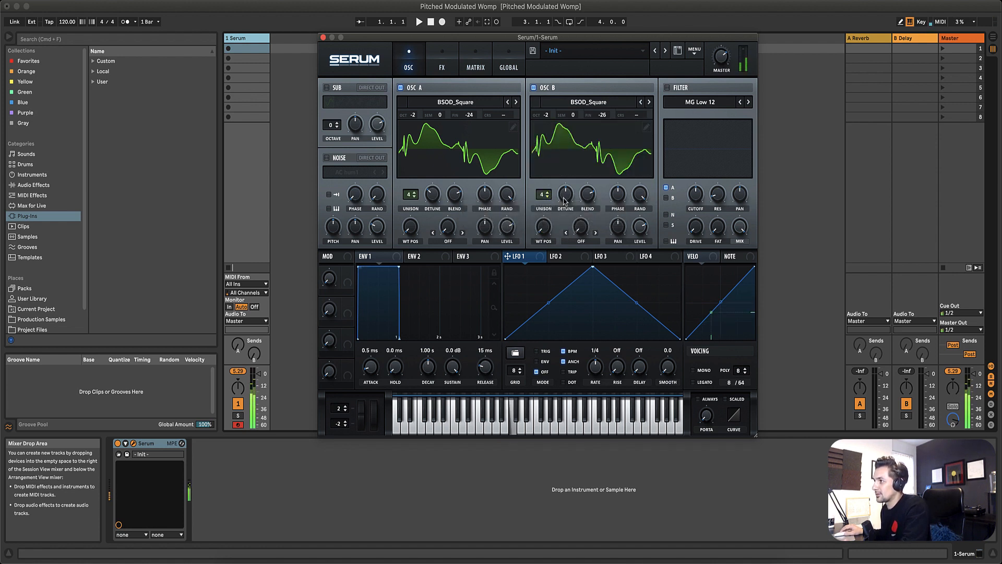
drag(565, 201, 569, 229)
click(568, 202)
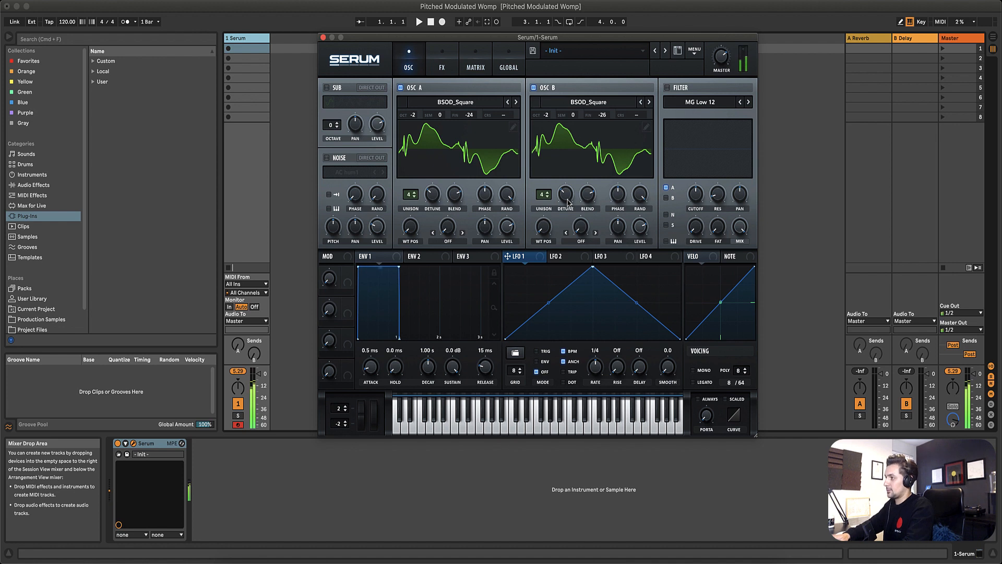
click(568, 201)
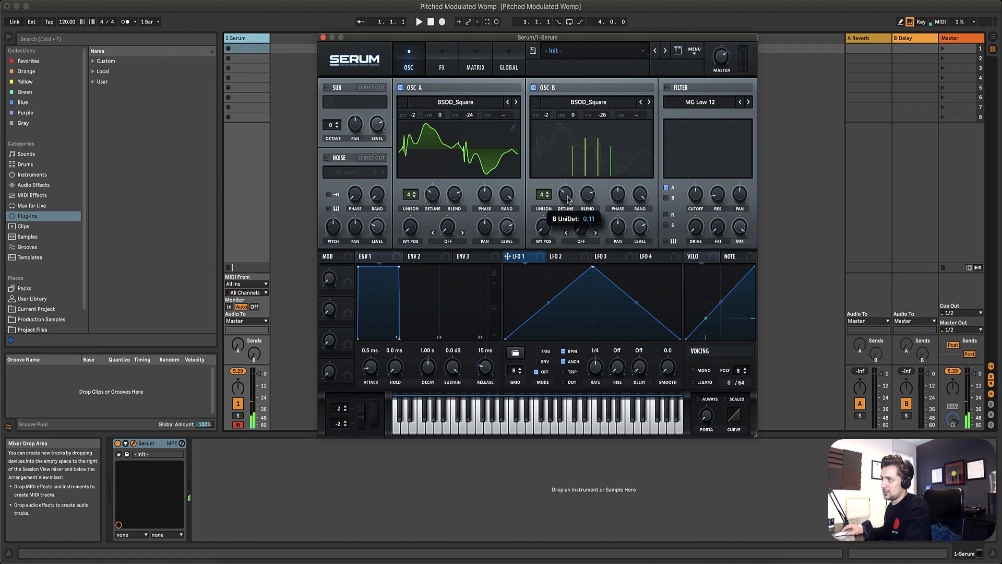
drag(567, 198, 571, 170)
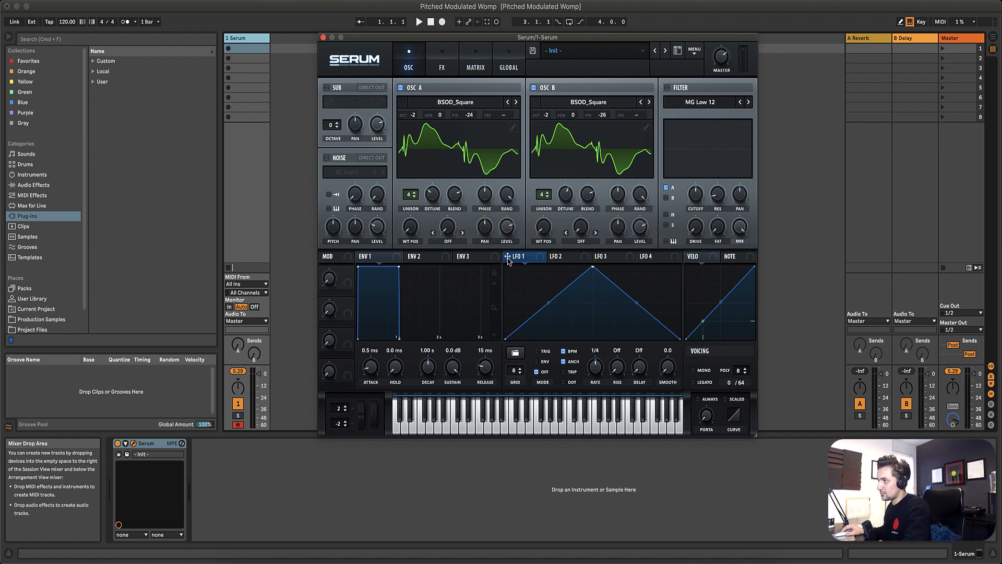
Assign LFO 1 to the coarse pitch of both oscillators, switching oscillator B off while adjusting oscillator A's modulation depth
drag(508, 259, 504, 116)
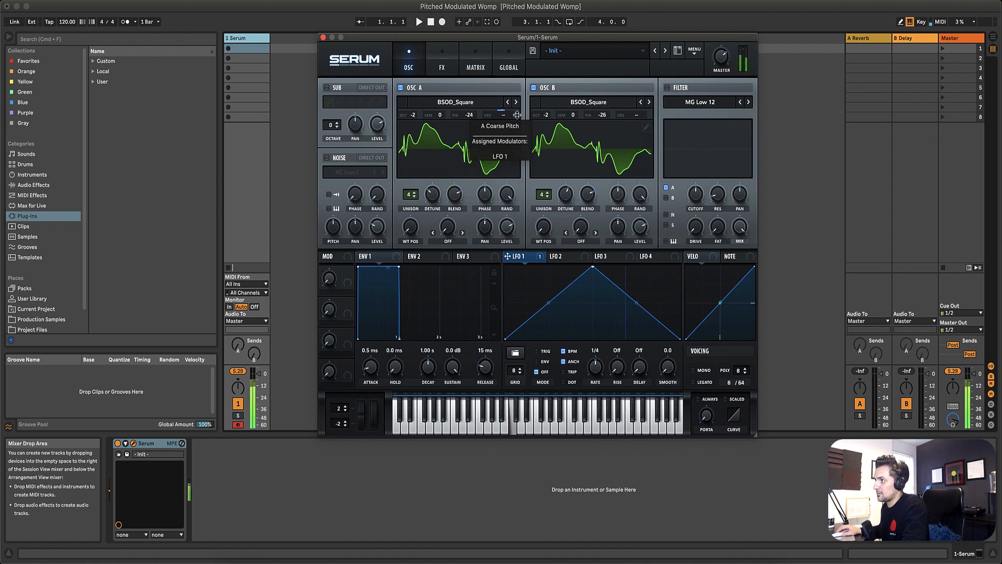
click(533, 88)
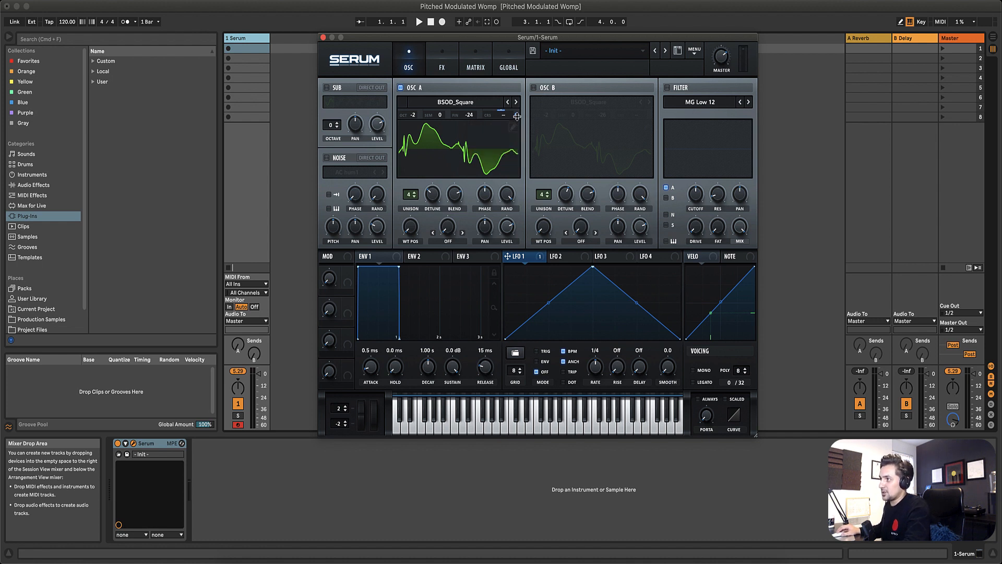
mouse_move(517, 116)
mouse_down()
mouse_move(517, 6)
mouse_move(524, 130)
mouse_up()
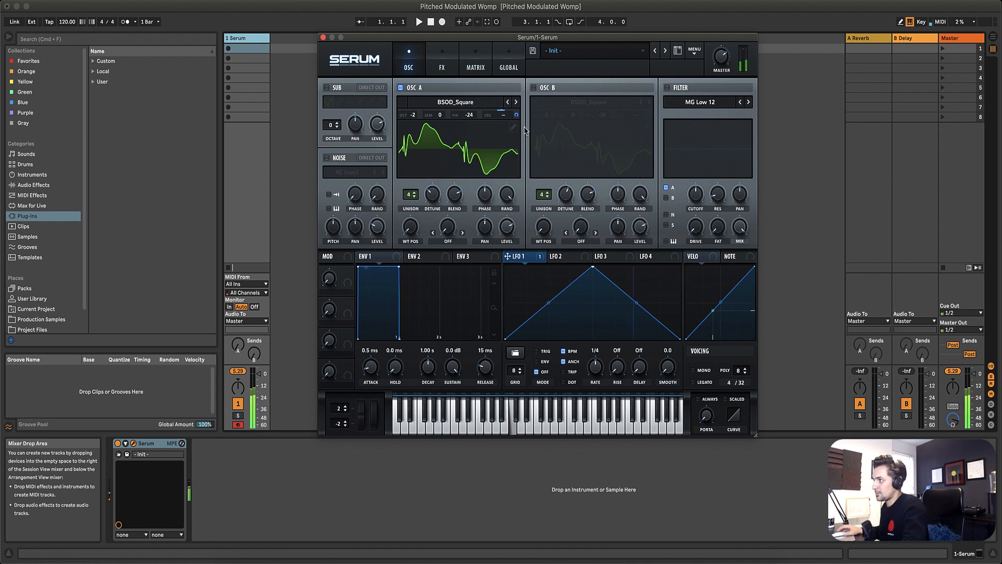
click(533, 87)
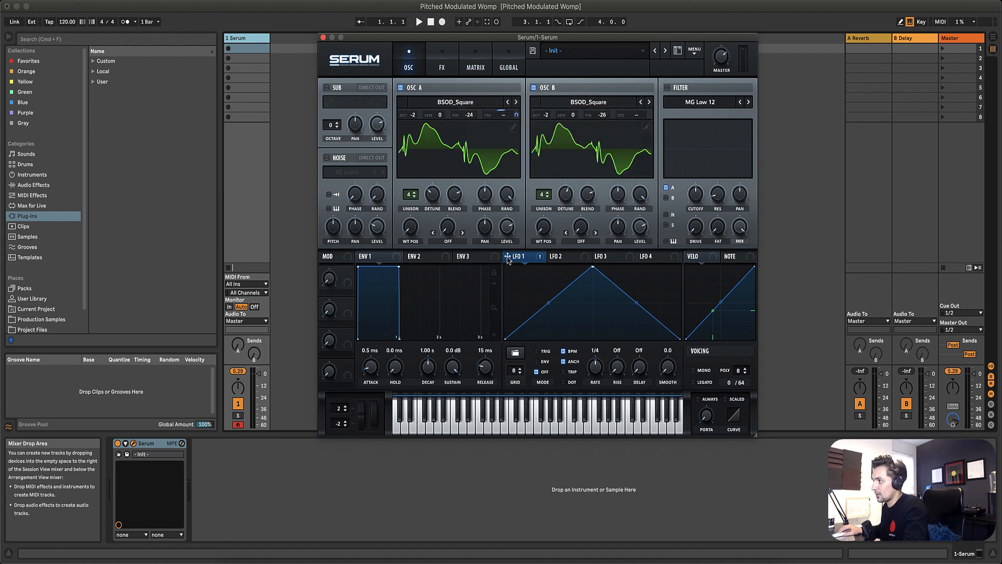
drag(508, 256, 649, 121)
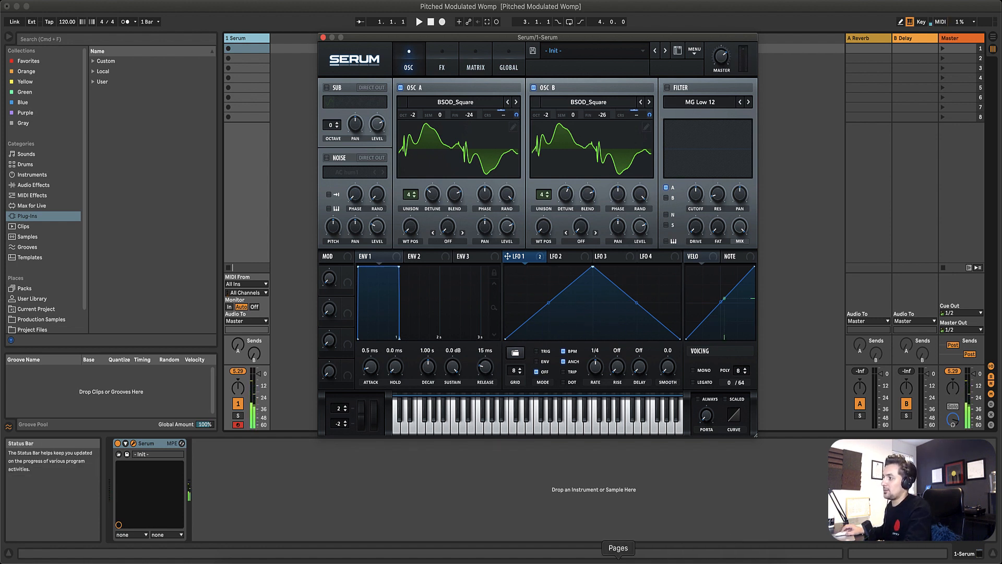
Set LFO 1 to Trig mode with a rate of one bar, and reshape its triangle into a descending ramp
click(537, 353)
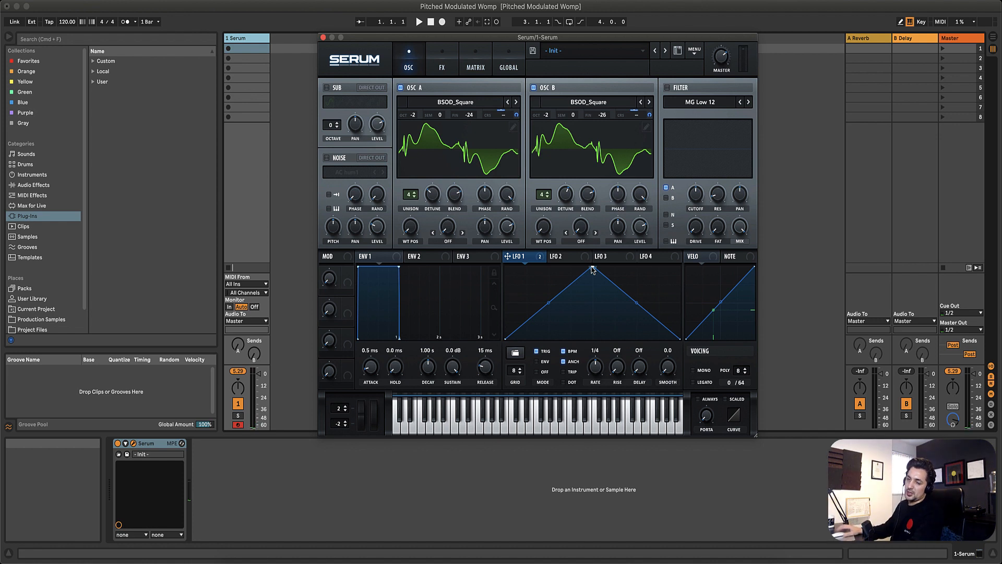
drag(592, 269, 505, 267)
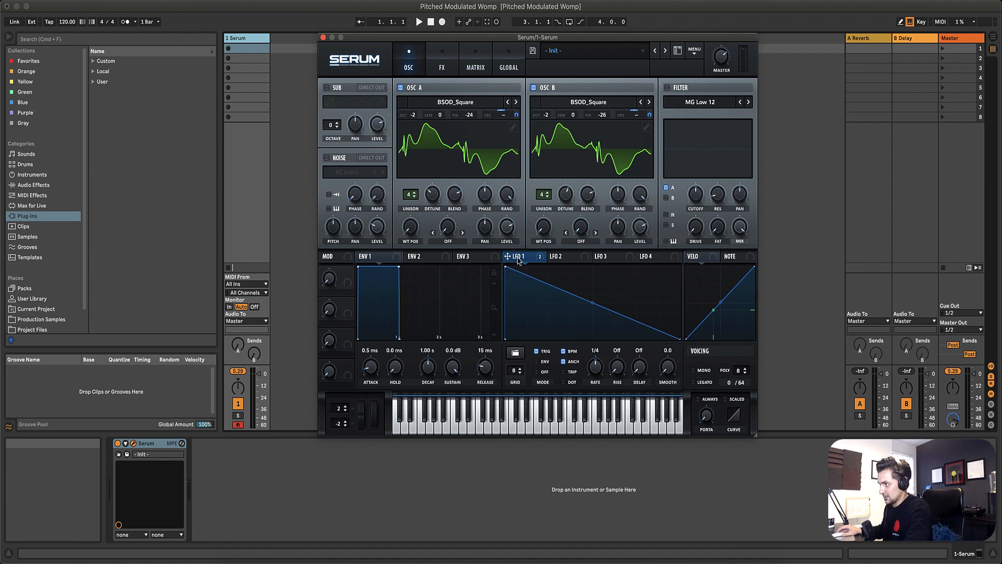
mouse_move(518, 260)
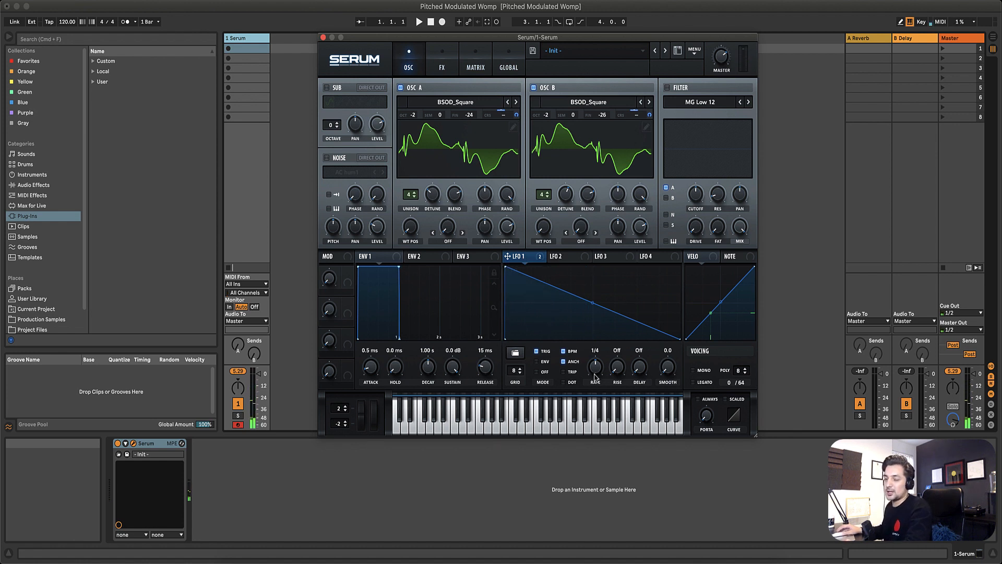
drag(596, 382, 598, 390)
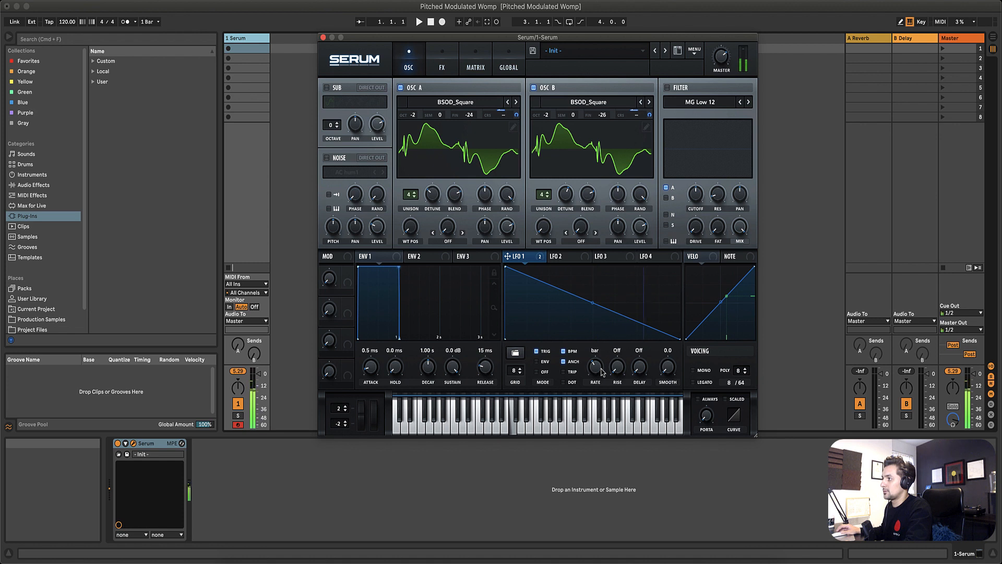
Assign LFO 2 to the wavetable position of both oscillators and set it to Trig mode with a 1/8 rate
click(556, 258)
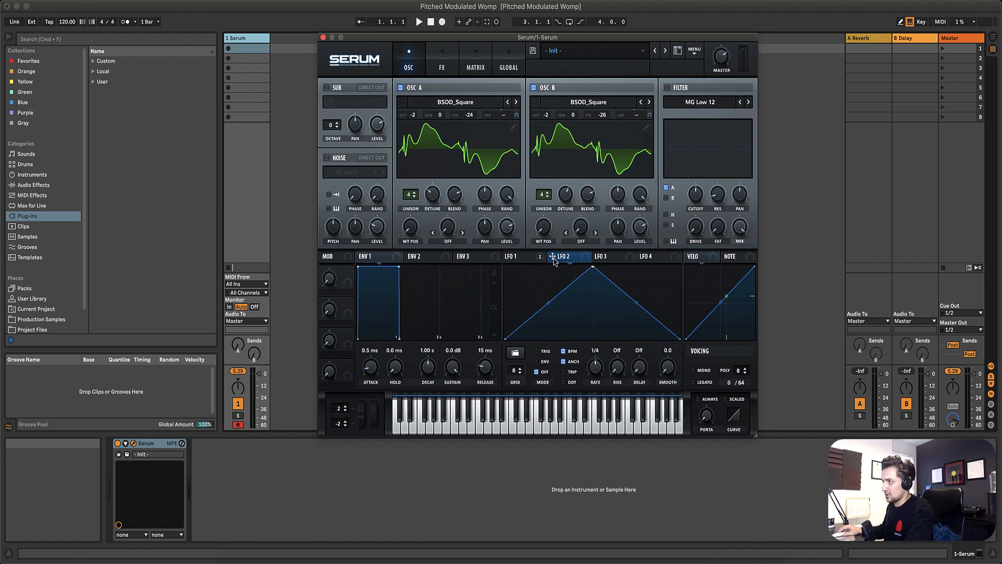
drag(552, 256, 411, 228)
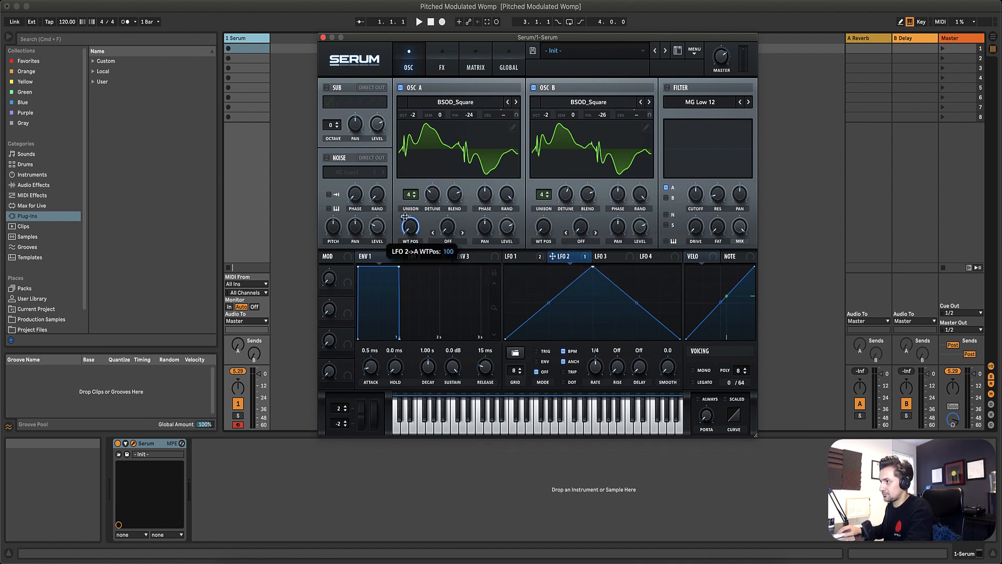
drag(555, 259, 545, 229)
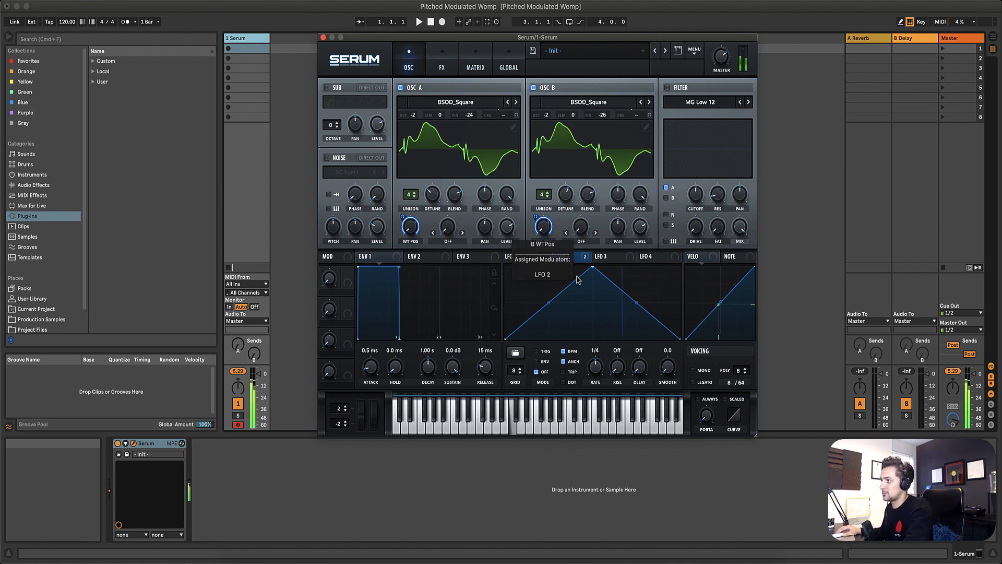
click(537, 351)
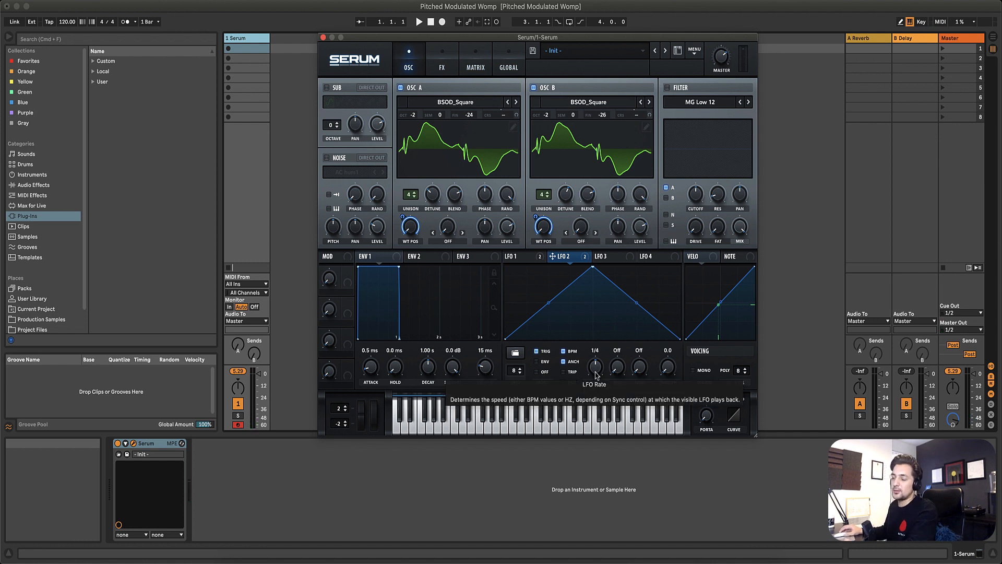
drag(597, 375, 597, 365)
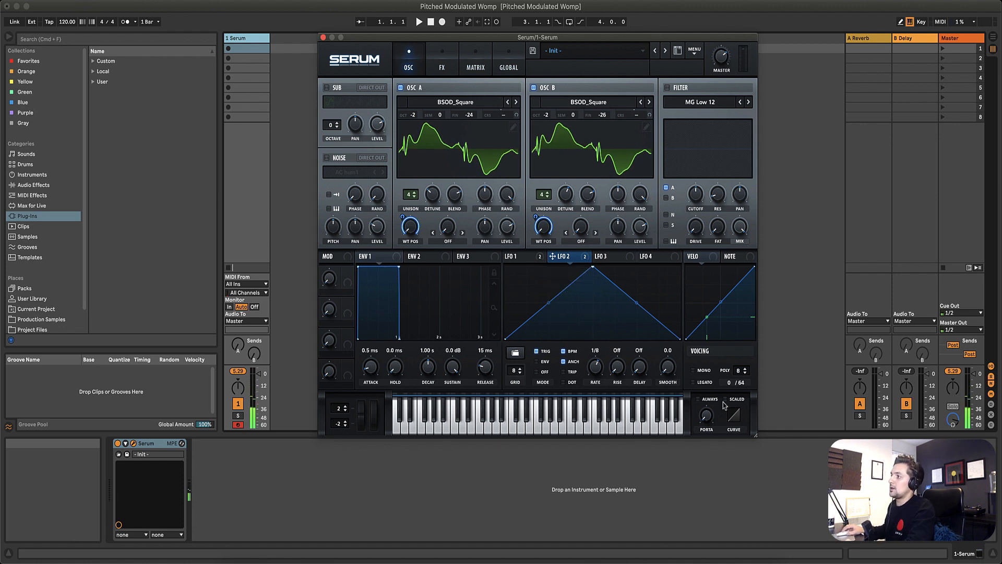
Enable the MG Low 12 filter, route oscillator B through it as well as A, and lower its cutoff
click(667, 88)
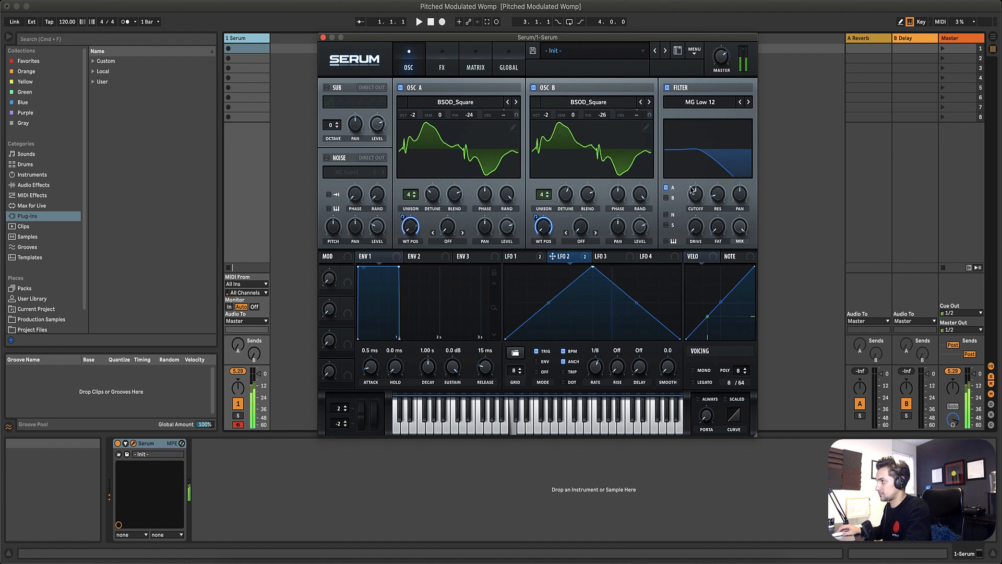
click(666, 198)
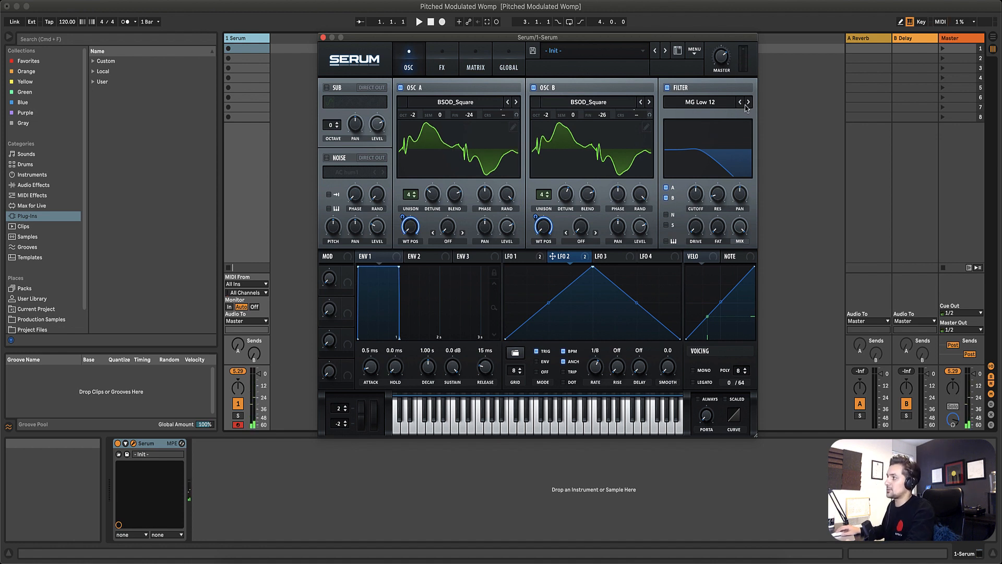
drag(702, 193, 710, 194)
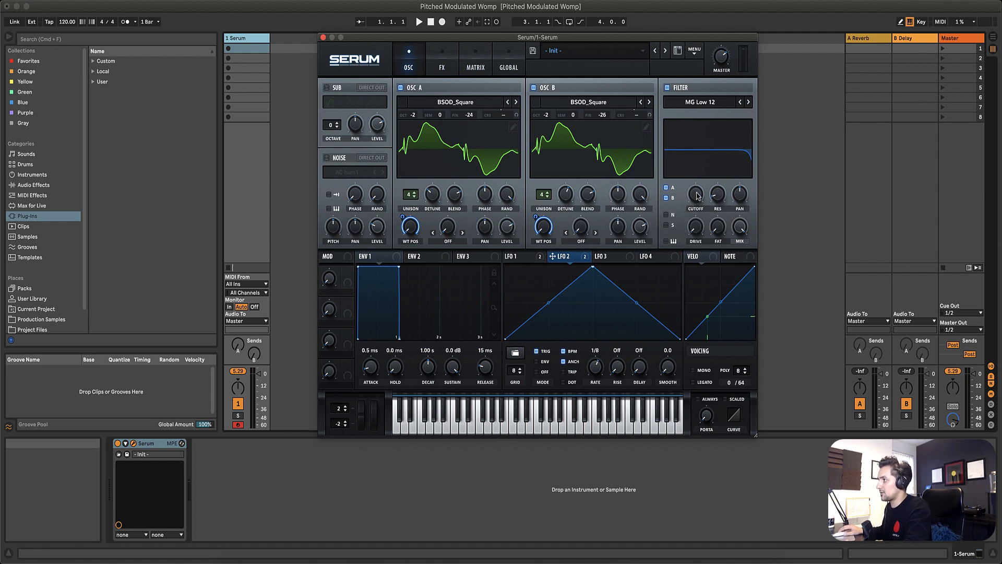
mouse_move(697, 198)
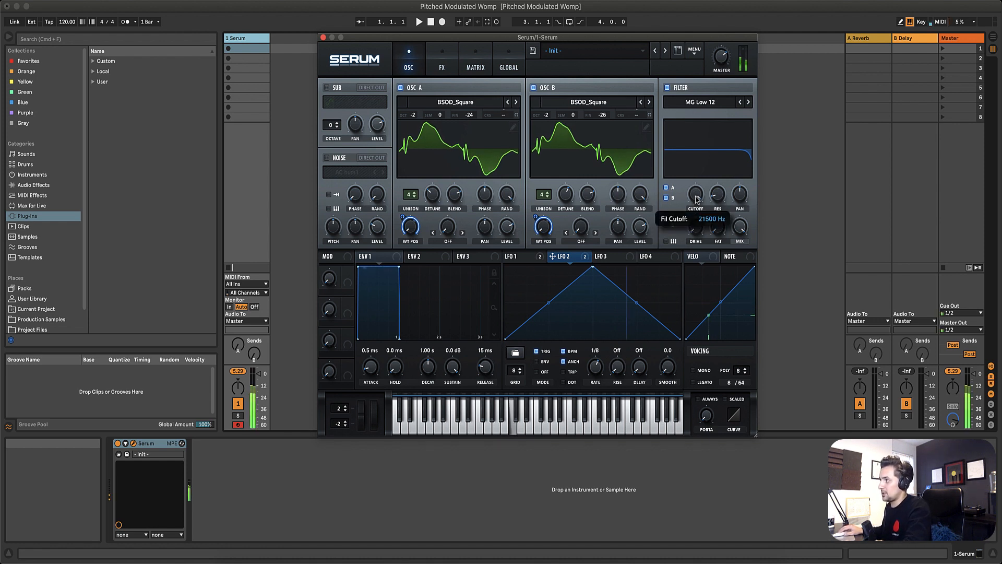
drag(697, 197, 719, 306)
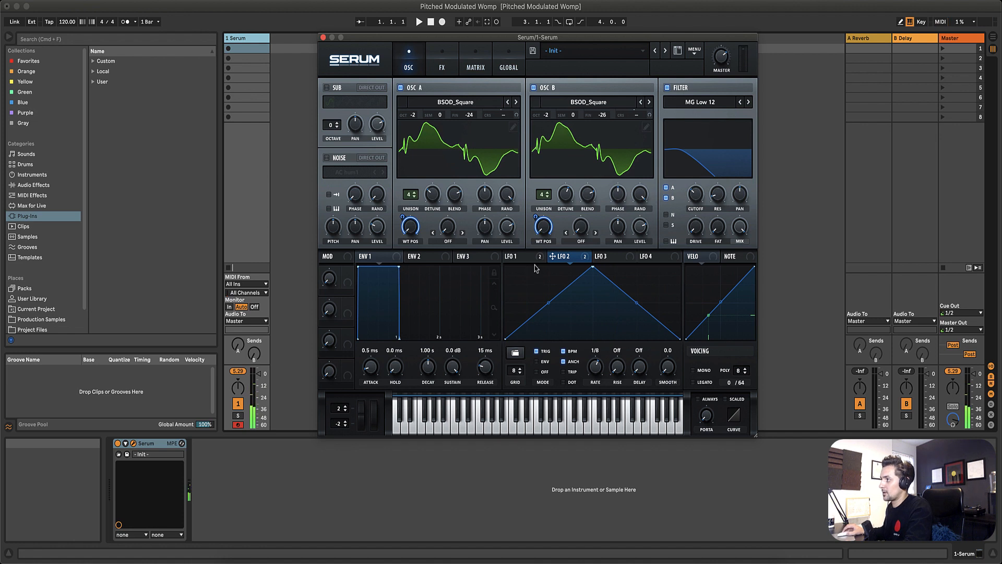
Assign LFO 2 to the filter cutoff and adjust the modulation depth
drag(554, 257, 693, 189)
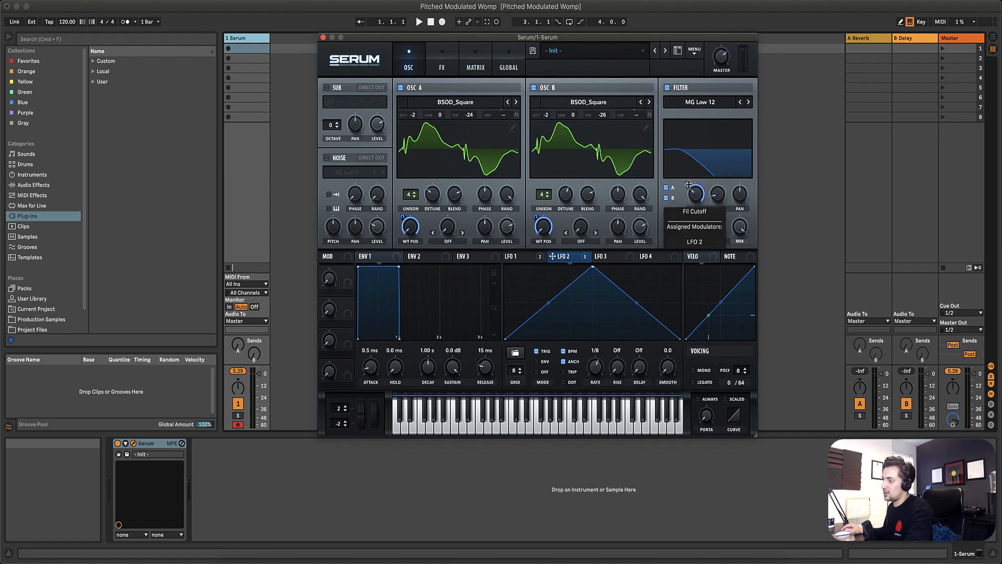
drag(689, 184, 691, 187)
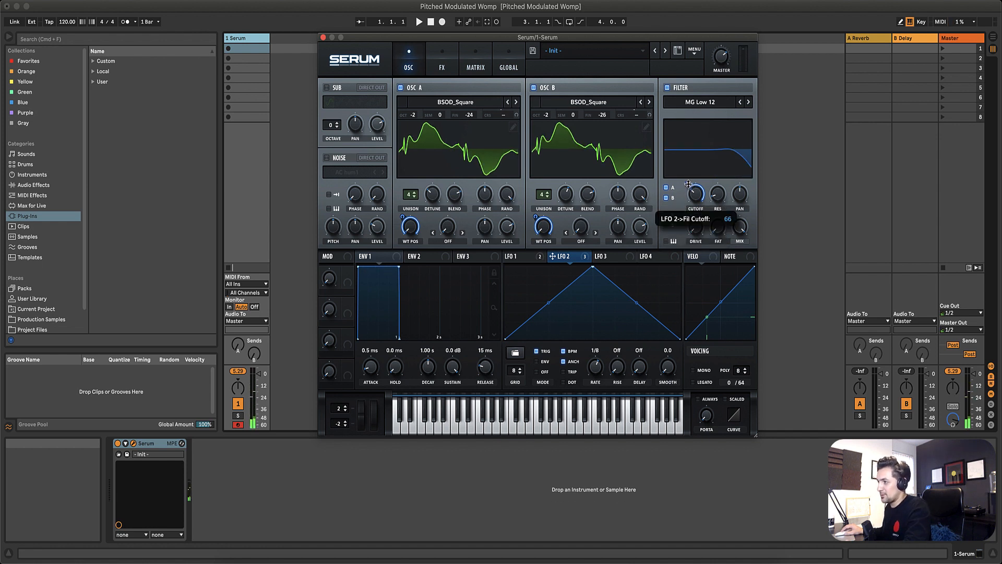
drag(689, 184, 693, 207)
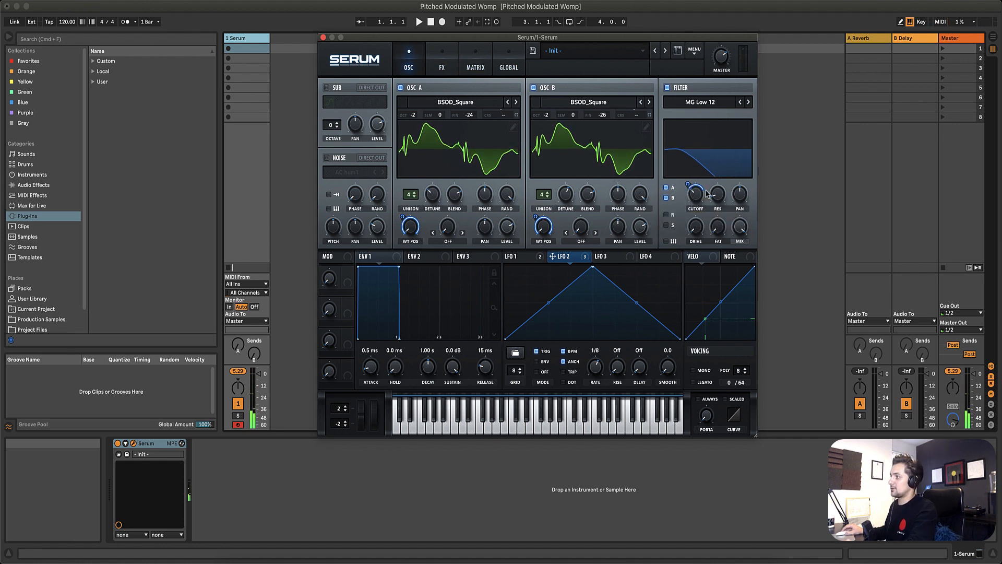
mouse_move(720, 201)
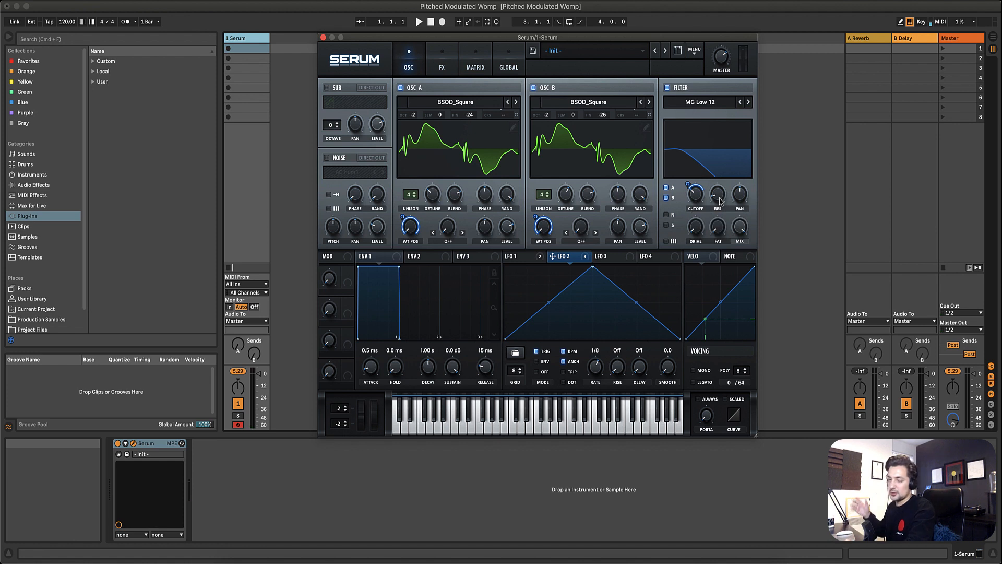
Fine-tune the MG Low 12 filter's resonance and raise its drive
drag(720, 201, 720, 178)
mouse_move(720, 191)
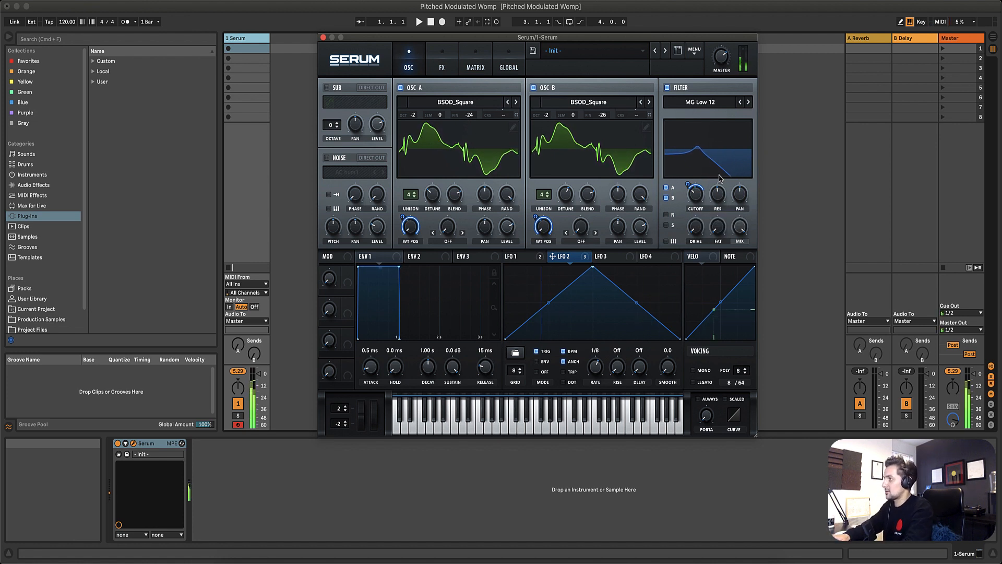
drag(718, 196, 721, 215)
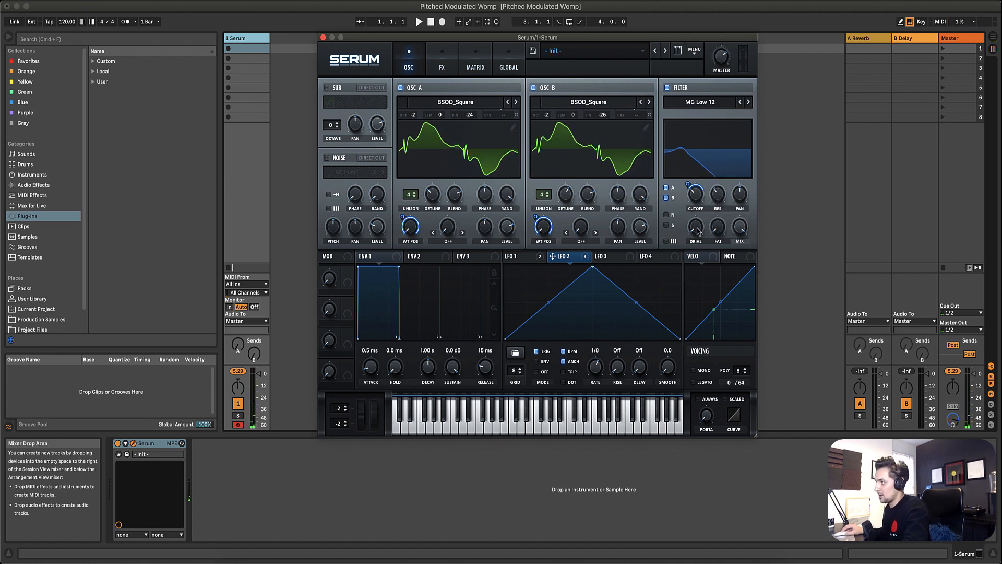
drag(700, 235, 691, 186)
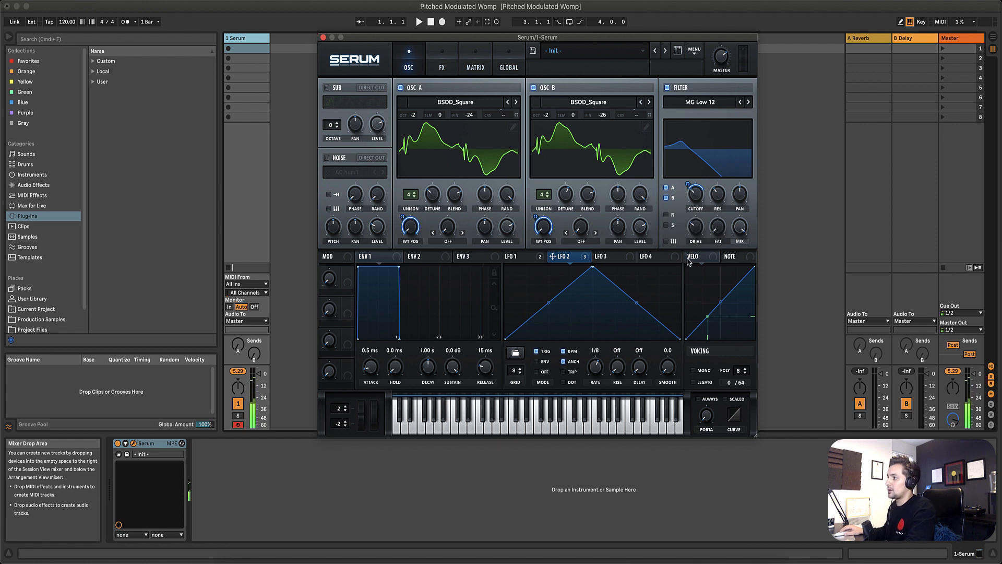
Dial in the Hyper/Dimension effect with a dimension mix of about 25%, a larger dimension size and a raised hyper mix
click(442, 65)
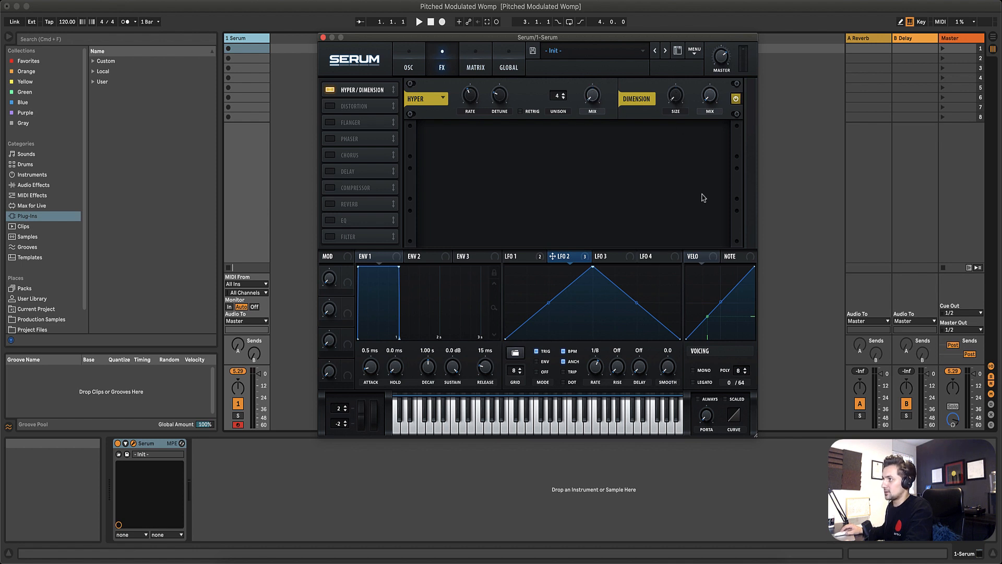
mouse_move(714, 102)
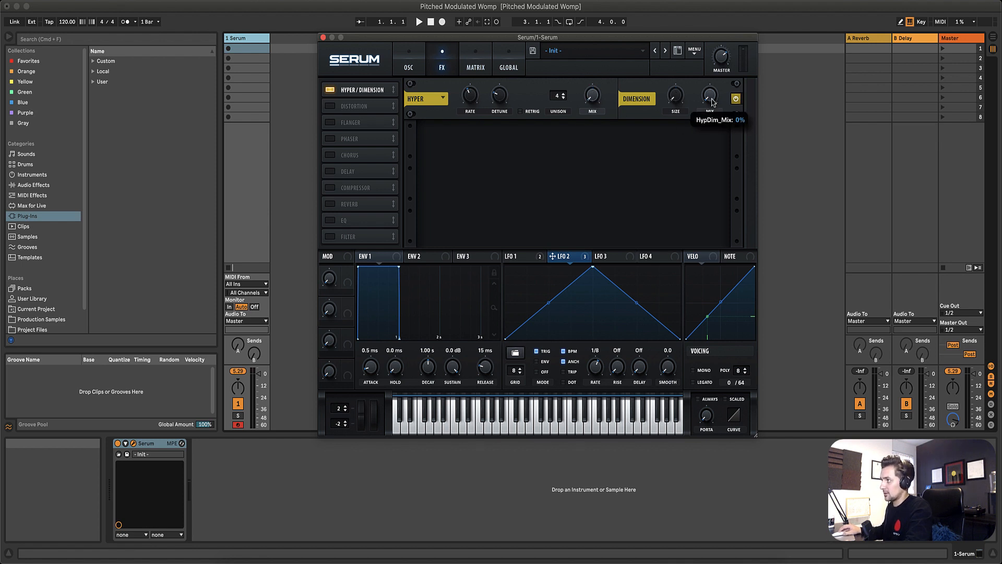
drag(713, 102, 710, 79)
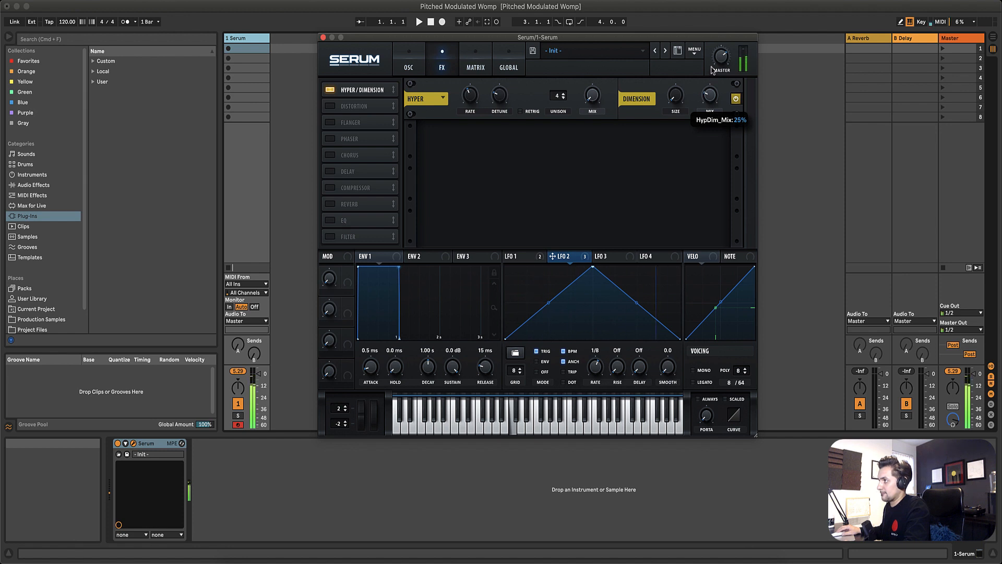
drag(676, 98, 679, 70)
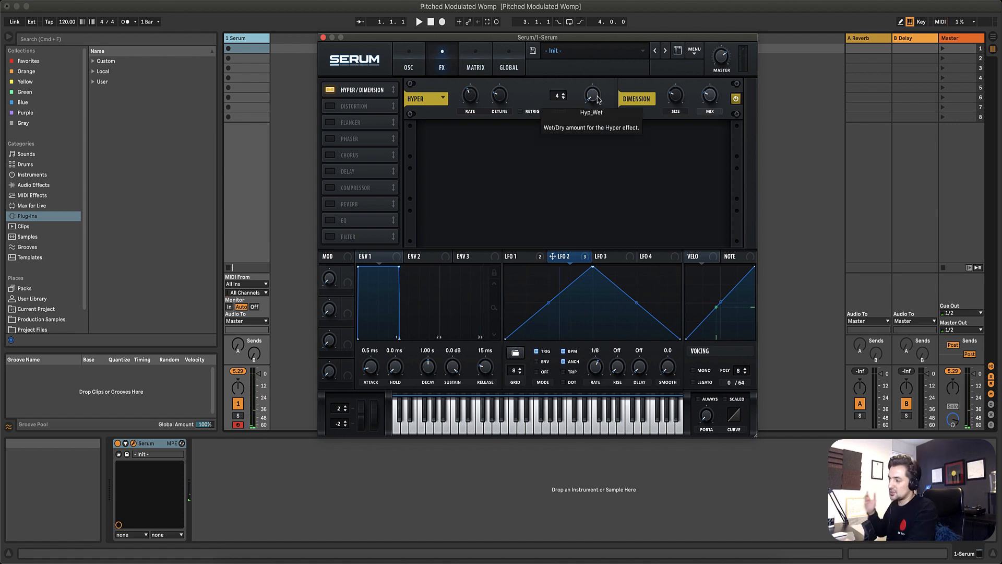
drag(596, 99, 598, 74)
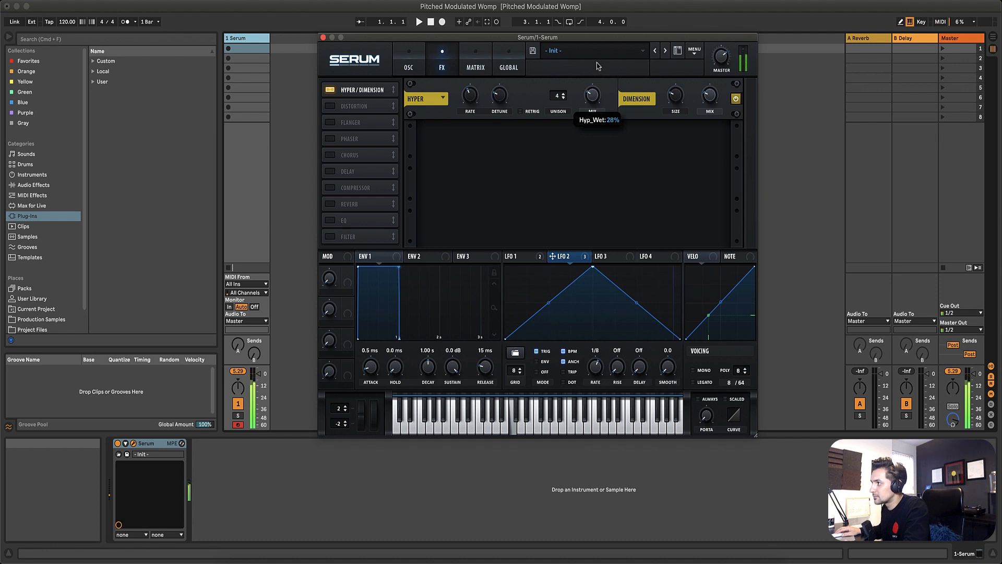
drag(597, 57, 599, 54)
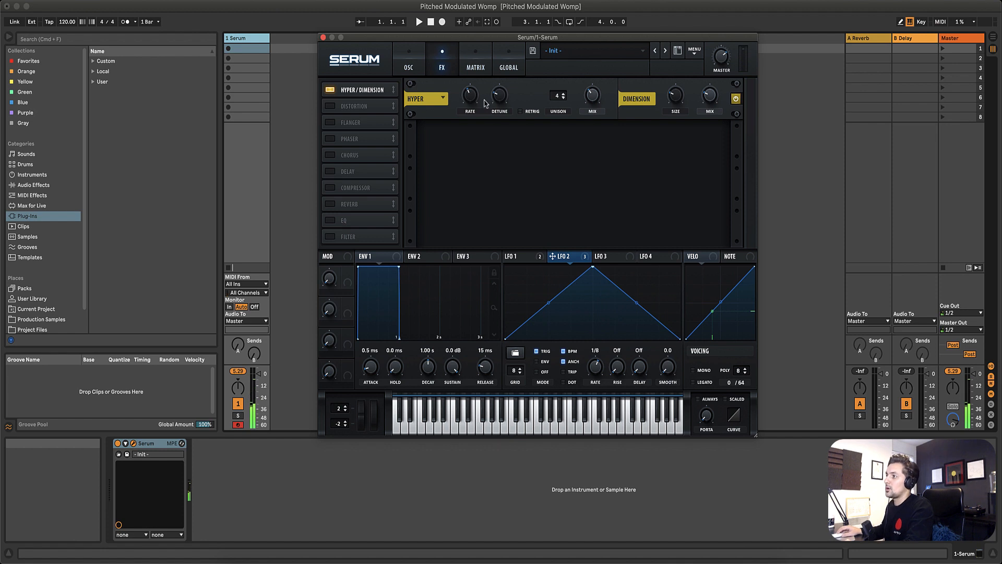
Enable the distortion effect and set its type to Sine Shaper
click(330, 106)
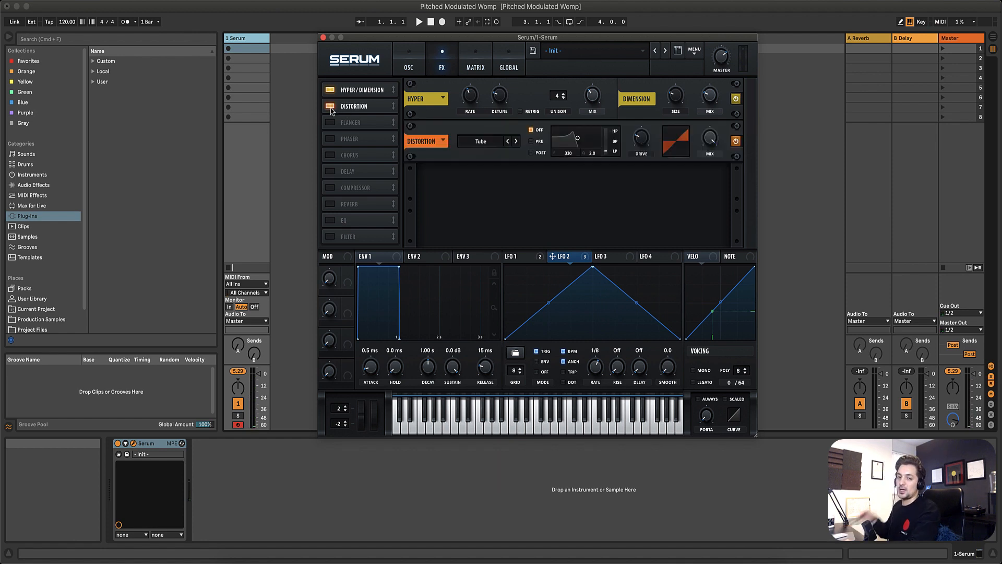
click(492, 143)
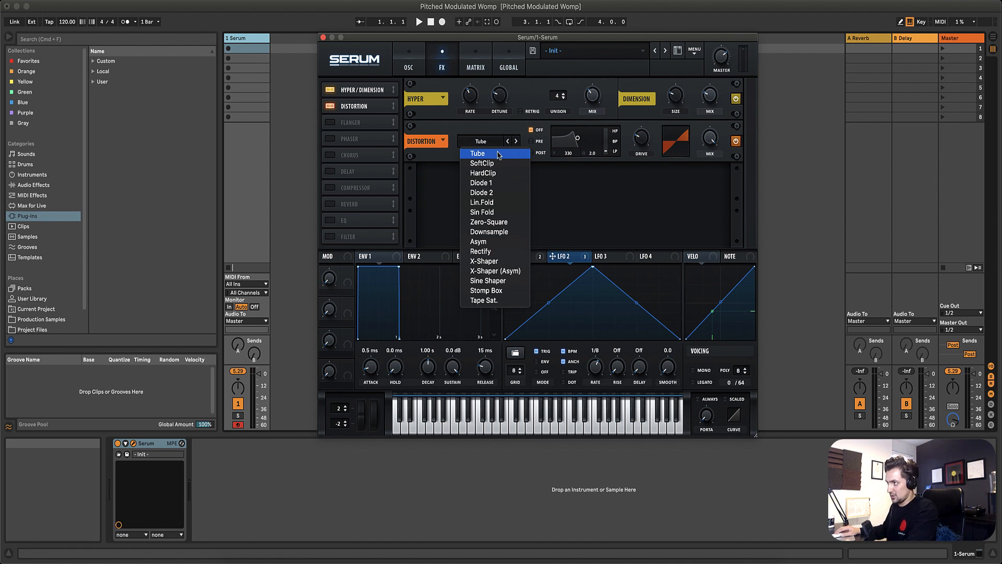
click(523, 284)
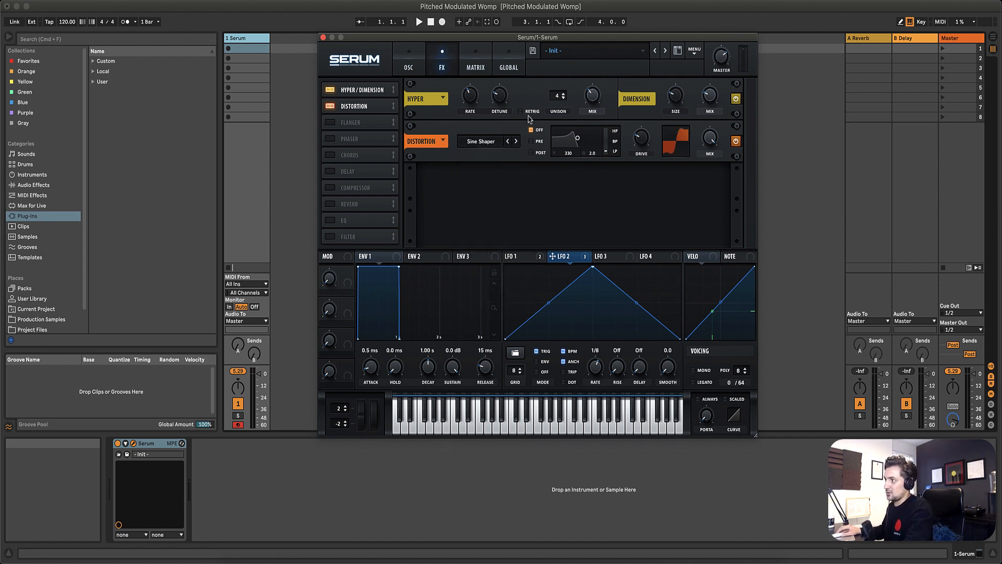
Set the distortion's filter to a pre band-pass at about 1552 Hz with a Q of 0.1, and raise the drive
click(531, 142)
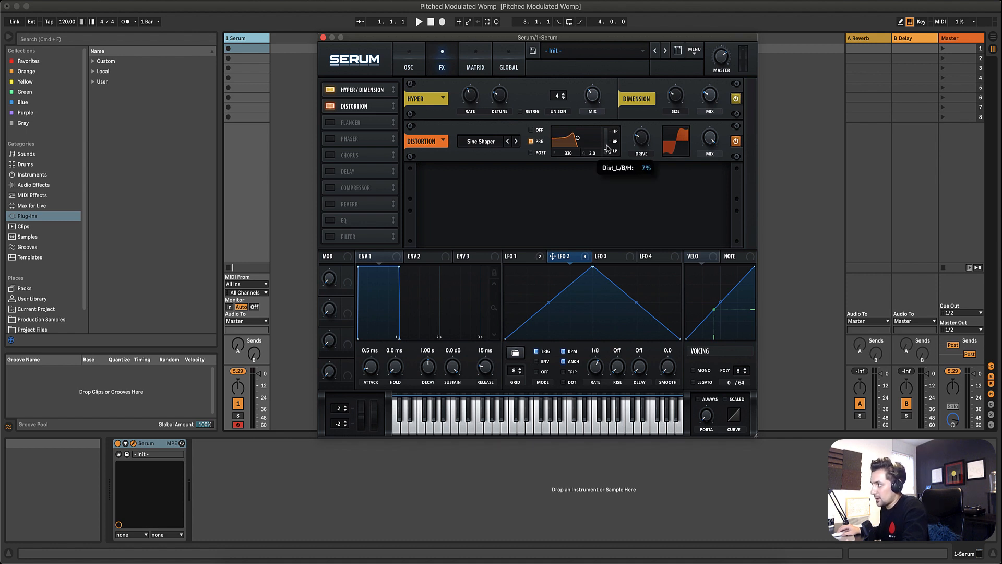
drag(607, 148, 613, 103)
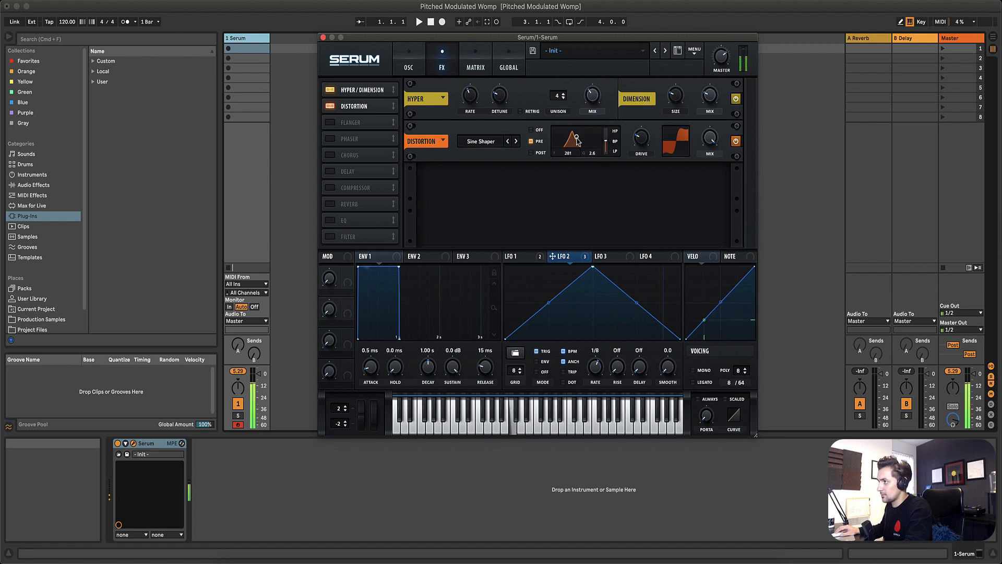
drag(577, 138, 588, 148)
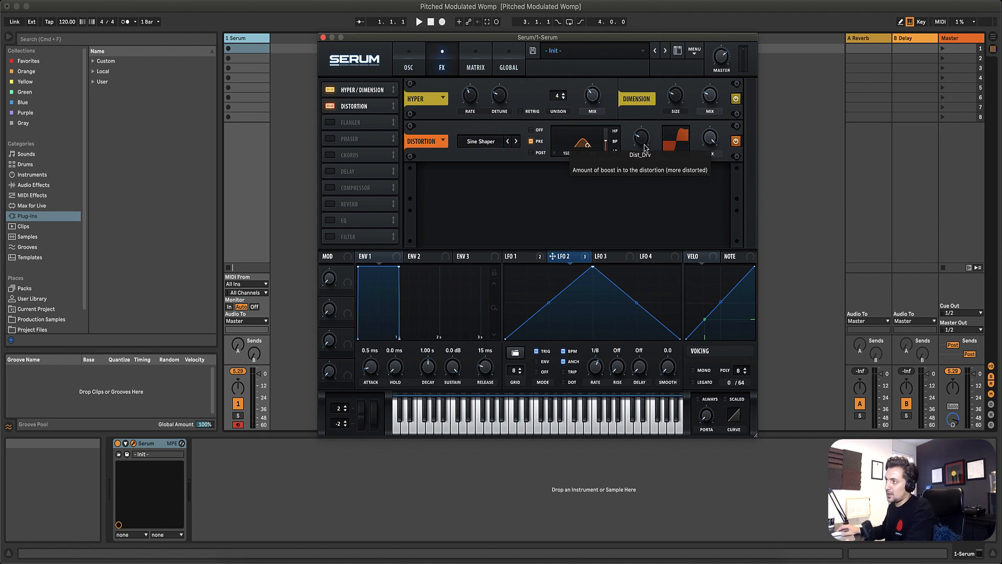
drag(644, 148, 645, 131)
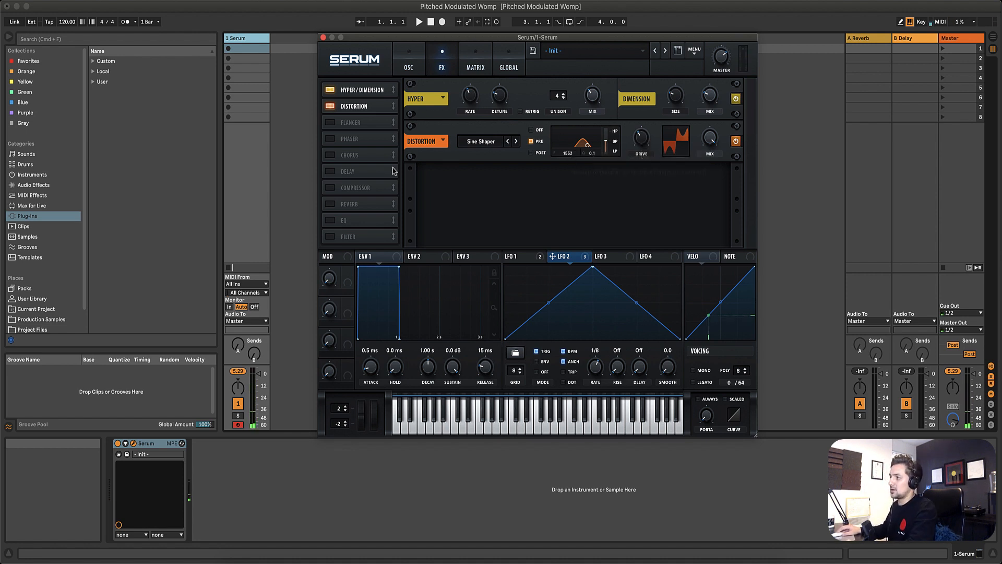
Add an MG Low 6 effects filter after the distortion, with a lowered cutoff modulated by LFO 2 at a depth of about 41
click(331, 238)
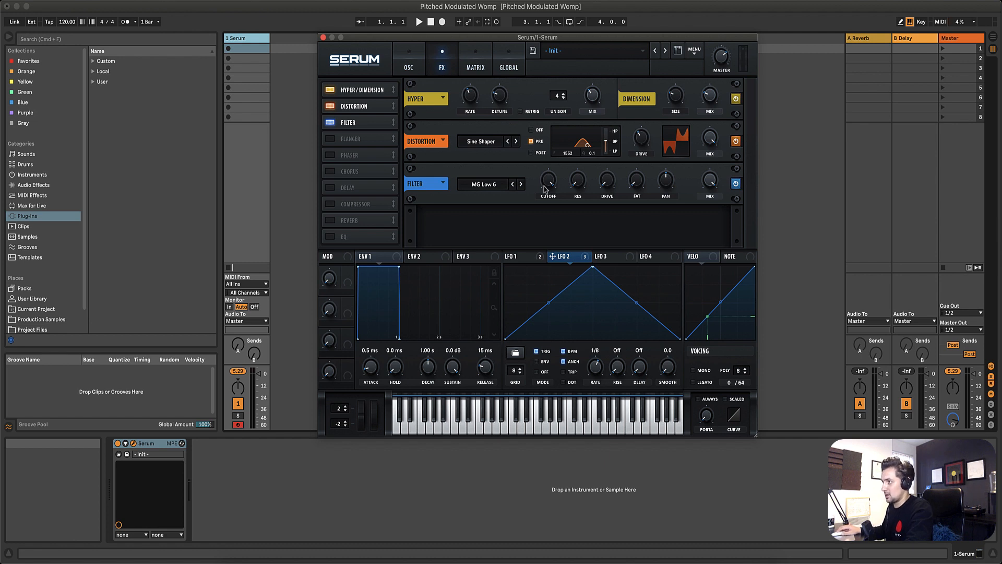
drag(546, 184, 568, 291)
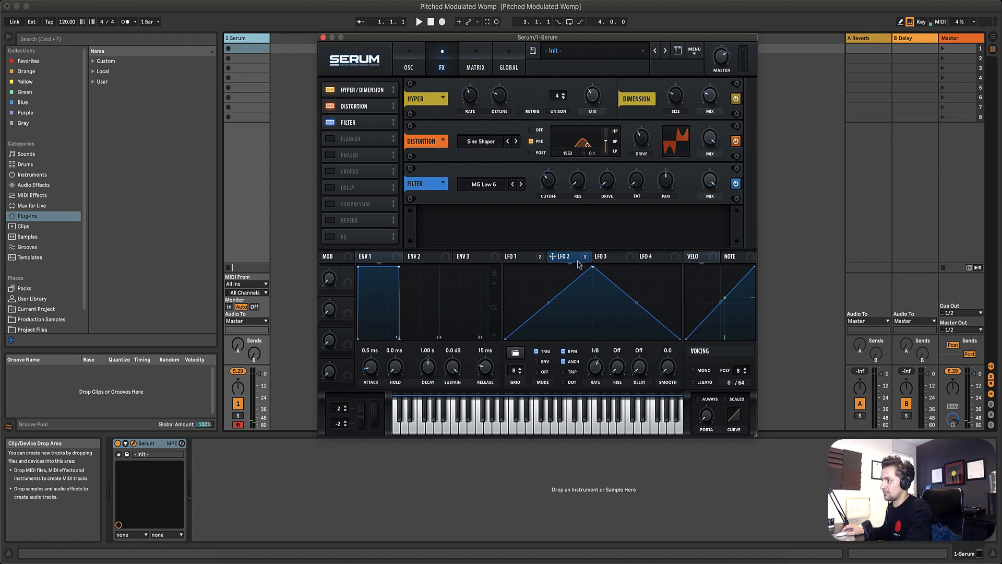
drag(553, 259, 549, 177)
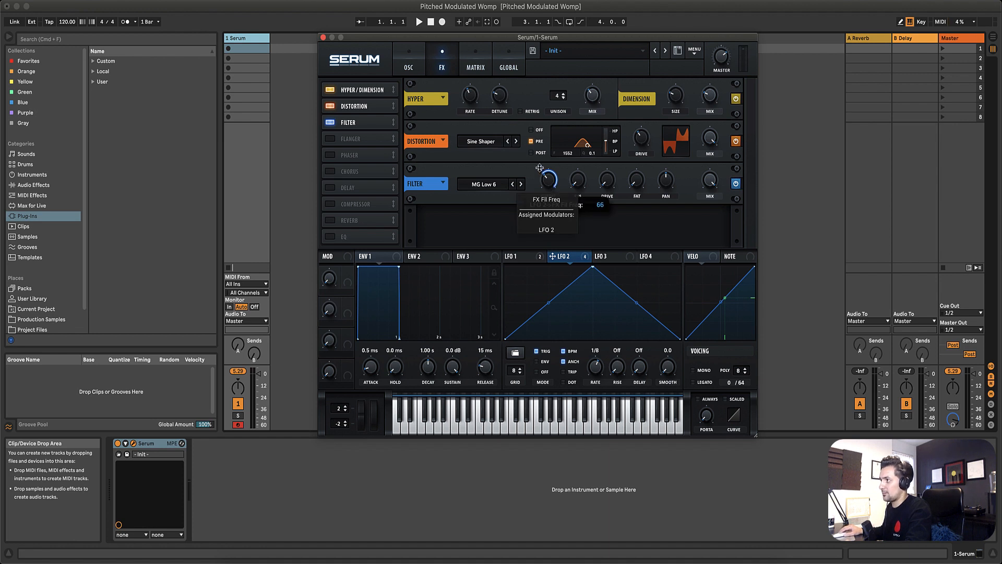
mouse_move(540, 172)
mouse_down()
mouse_move(541, 131)
mouse_move(546, 191)
mouse_up()
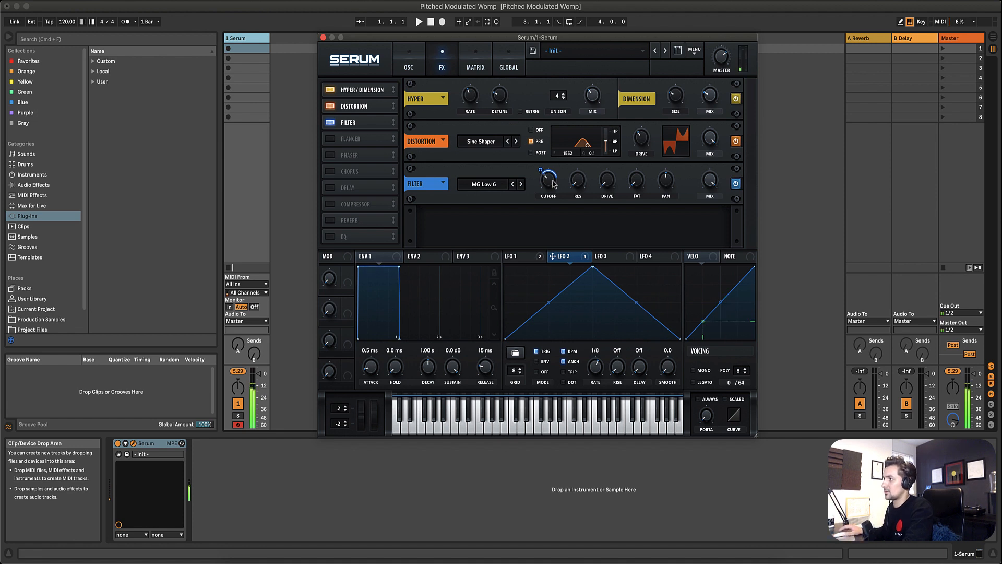
drag(543, 170, 543, 177)
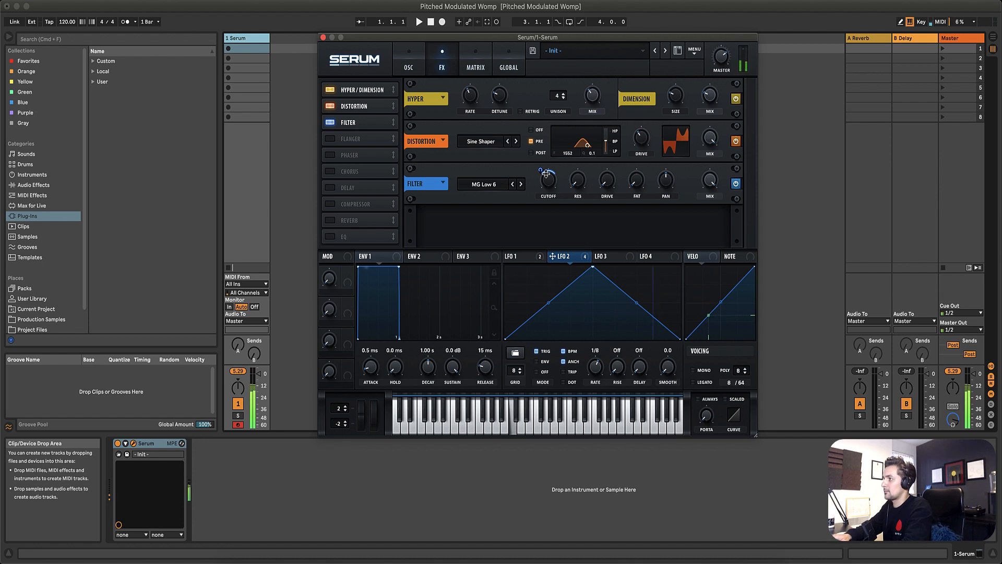
drag(543, 172, 542, 168)
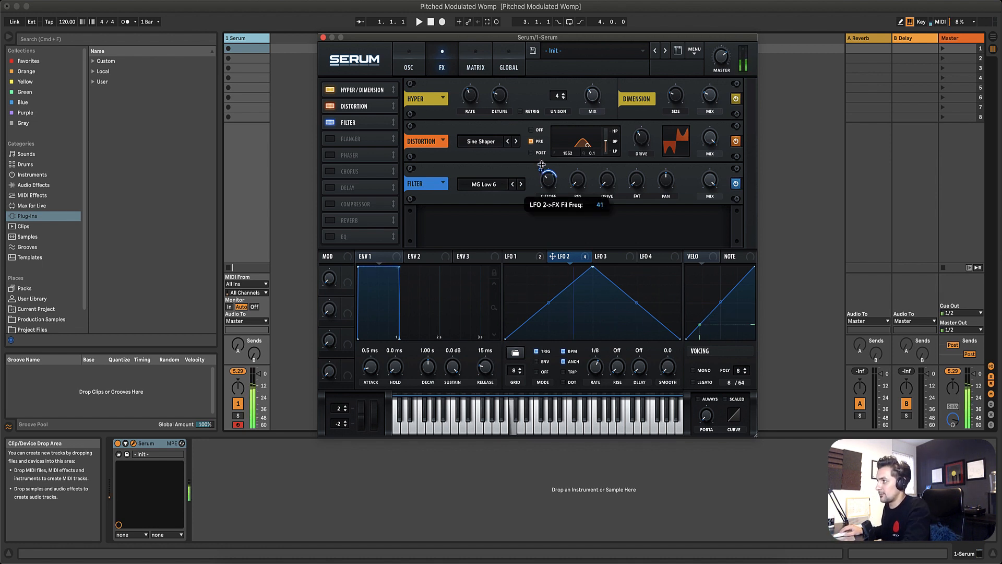
drag(541, 165, 539, 164)
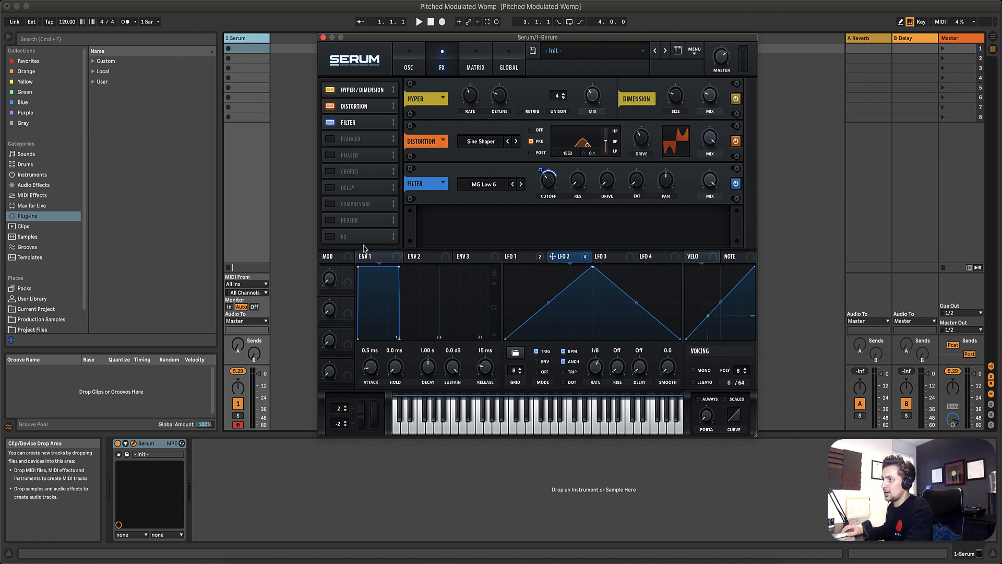
Enable a Hall reverb, place it directly after the effects filter, and adjust its decay
click(330, 221)
drag(352, 221, 364, 140)
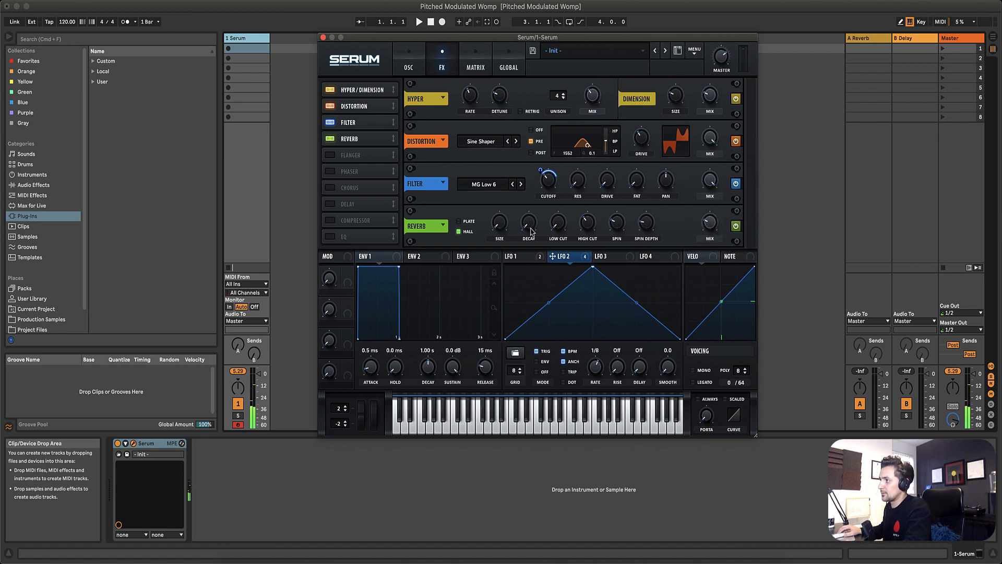
drag(530, 227, 532, 196)
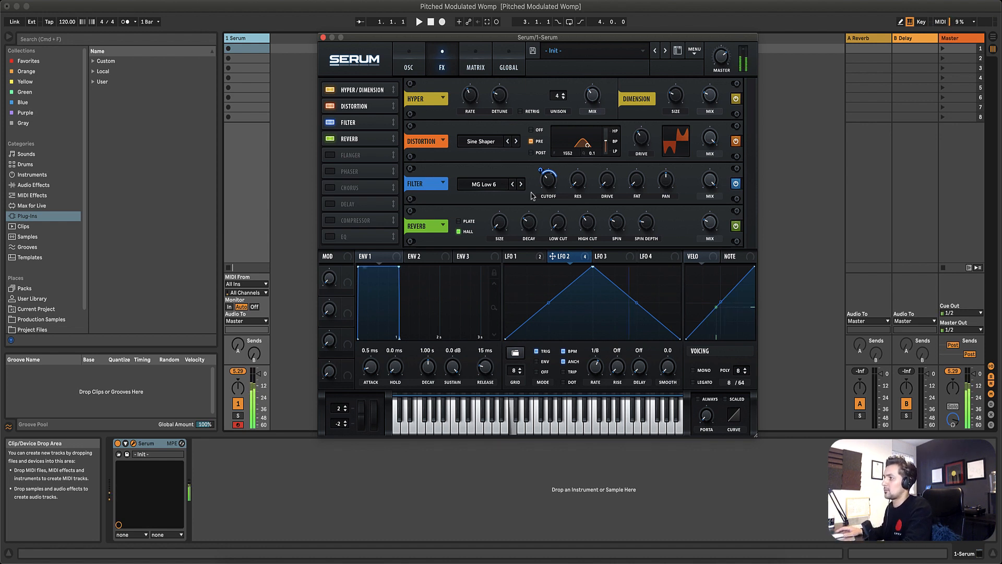
mouse_move(530, 231)
drag(530, 231, 532, 238)
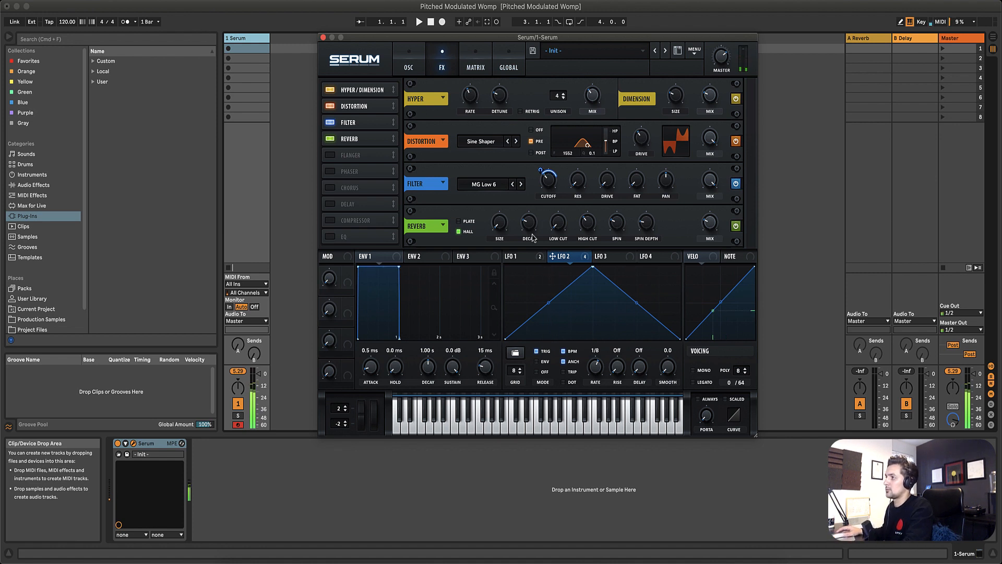
Audition LFO 2 at rates of 1/4 and one bar, and return it to 1/8
click(411, 68)
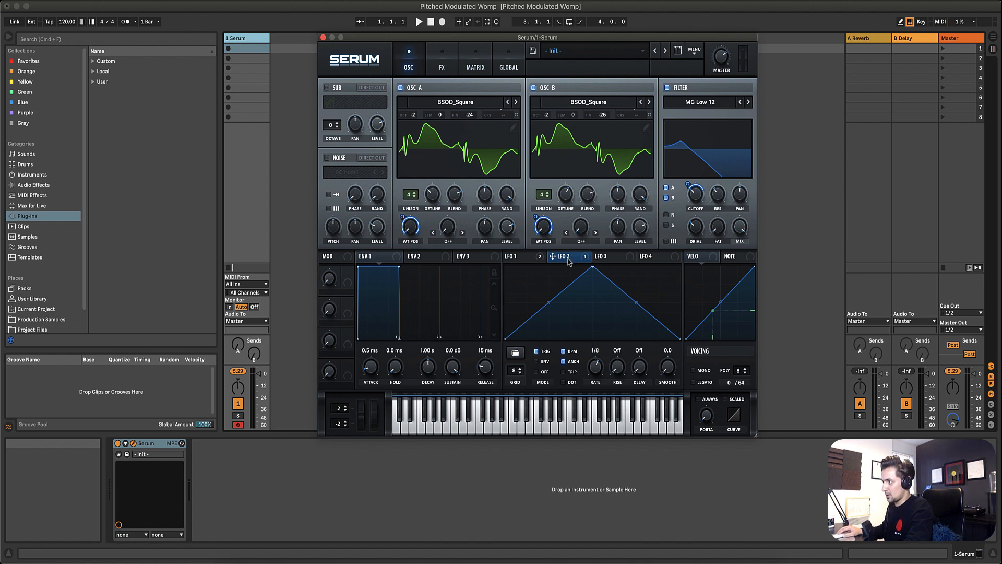
mouse_move(573, 261)
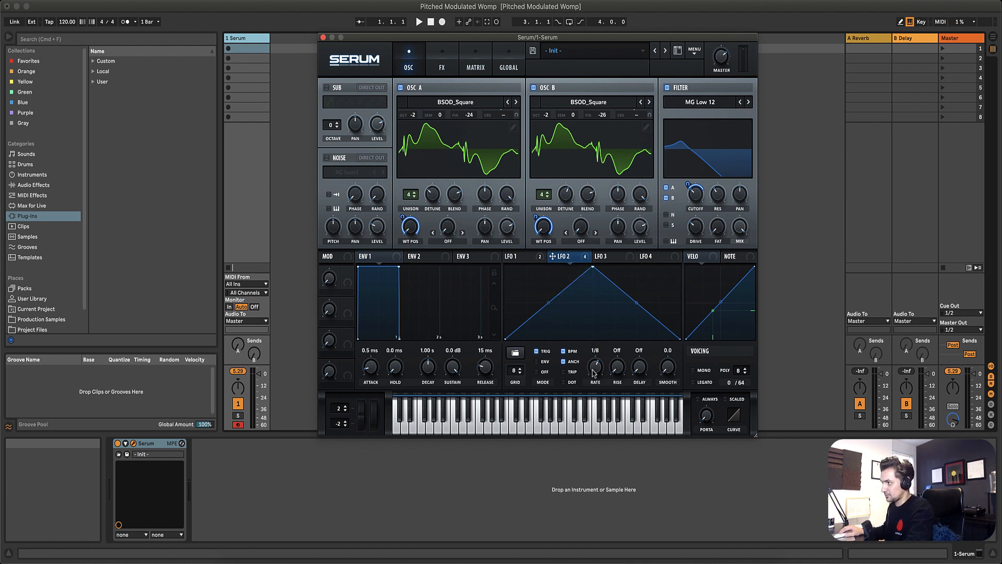
drag(595, 374, 595, 379)
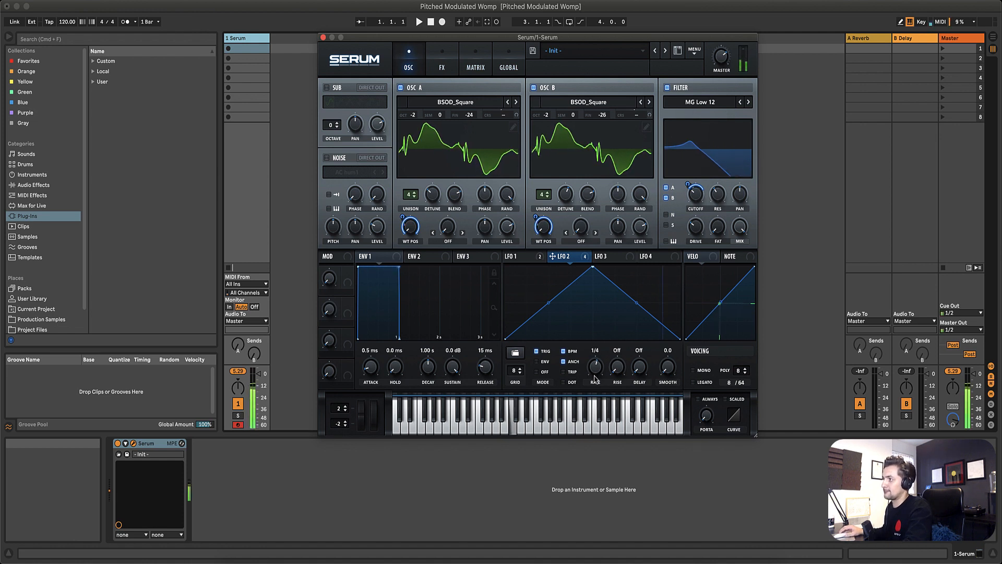
drag(595, 374, 598, 396)
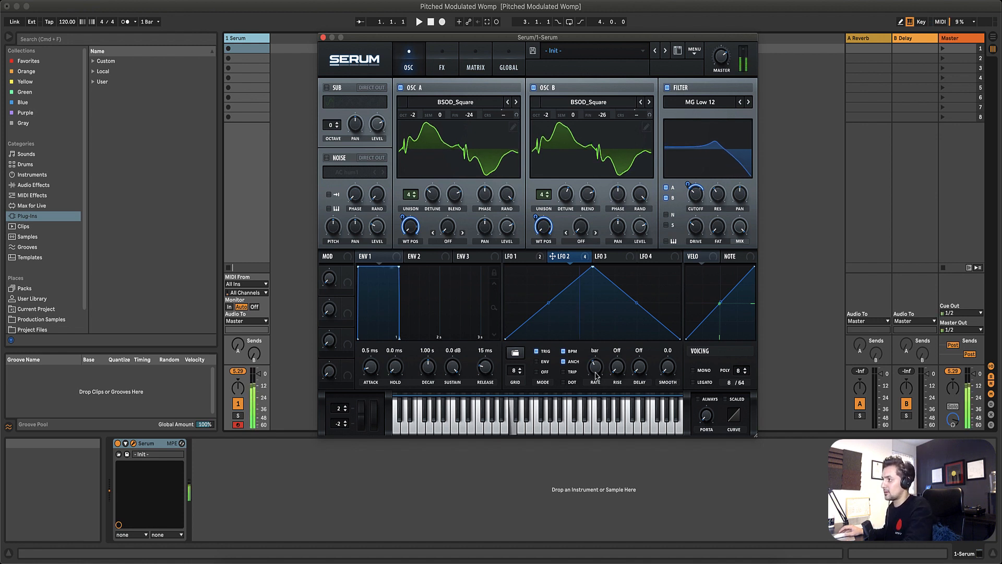
drag(596, 374, 598, 355)
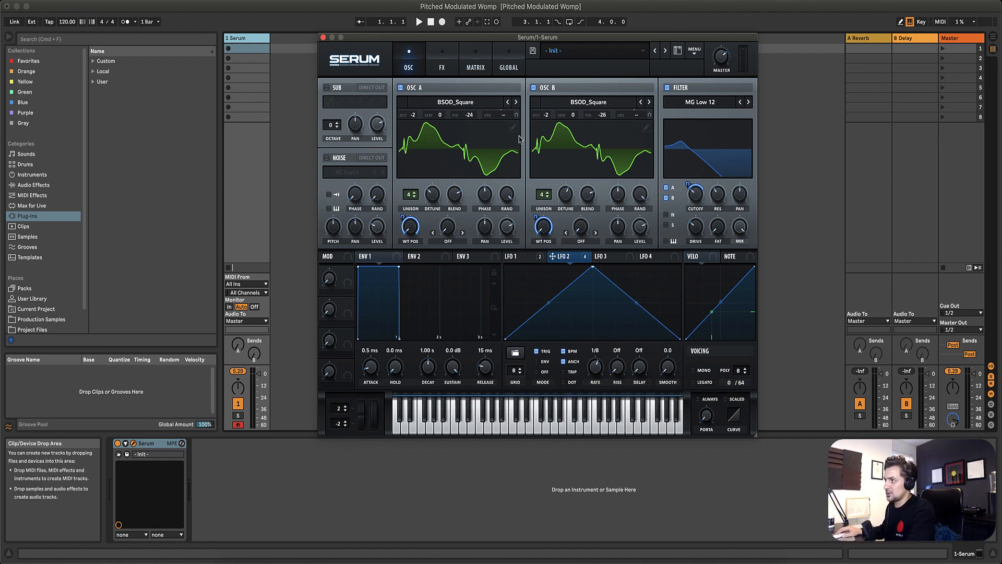
Make LFO 2's modulation of both oscillators' wavetable positions bipolar, and return to the oscillator view
click(484, 69)
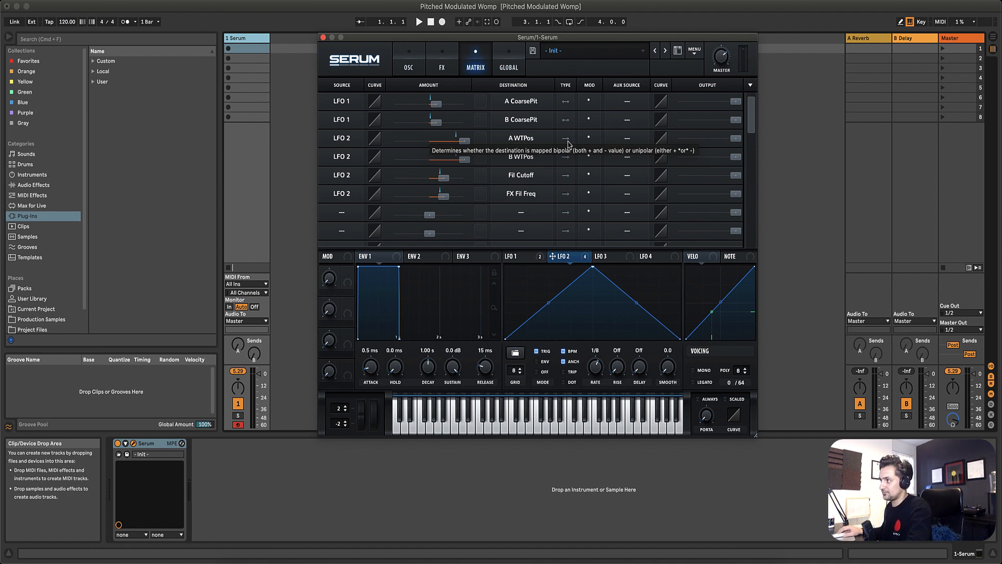
click(563, 143)
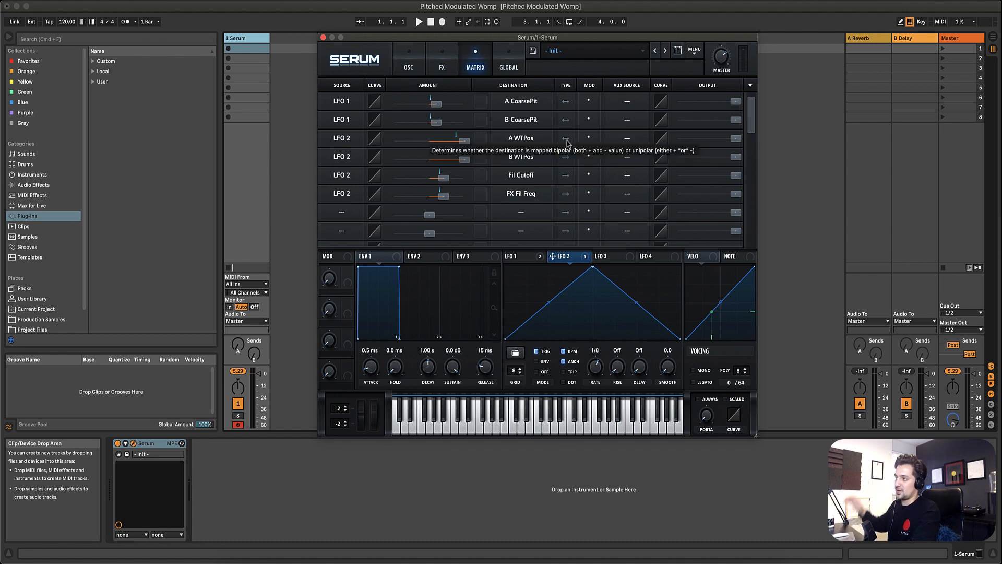
click(564, 157)
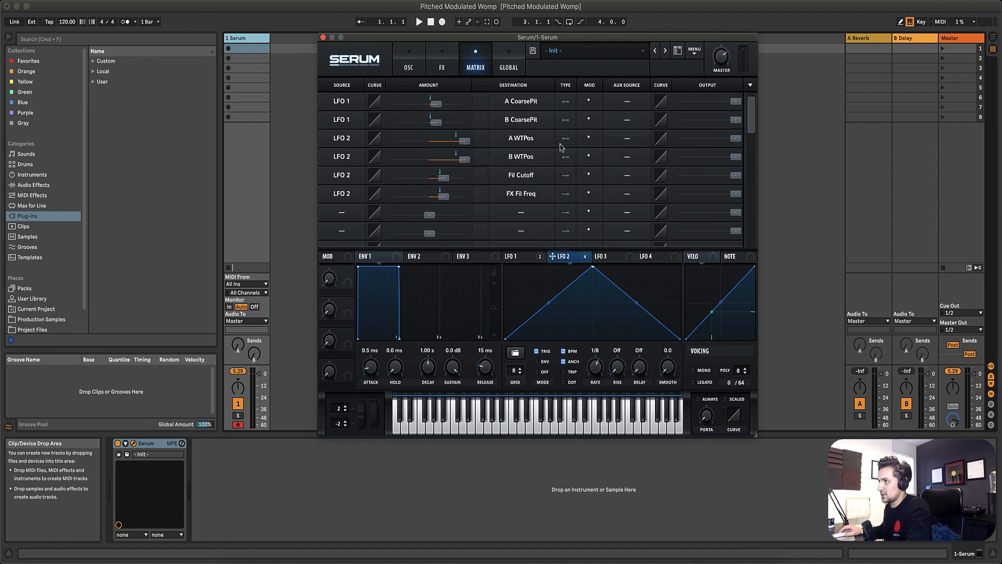
click(440, 62)
click(406, 76)
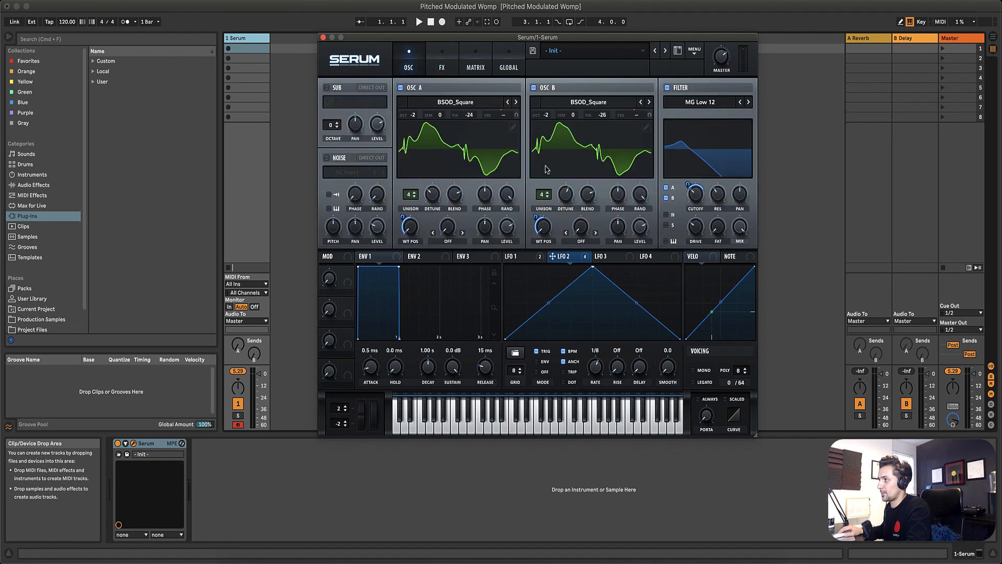
Audition LFO 2's modulation of both oscillators' wavetable positions as bipolar in the modulation matrix, and return to the oscillator view
mouse_move(402, 215)
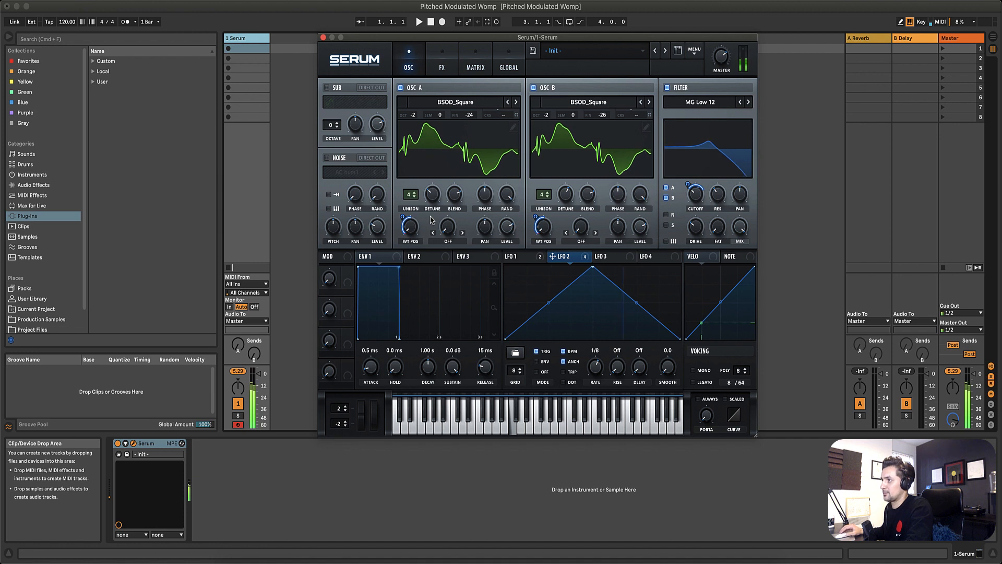
click(483, 73)
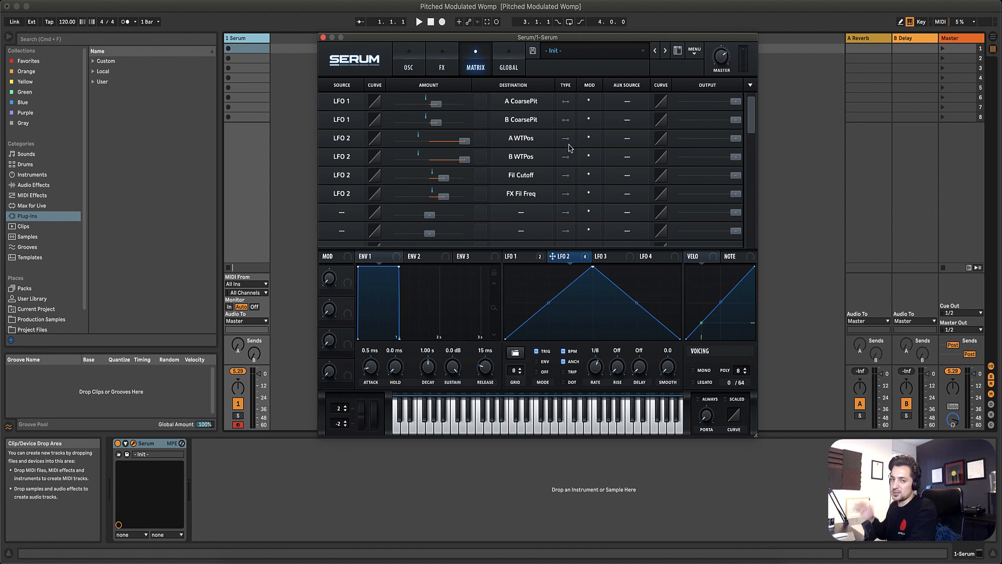
click(409, 65)
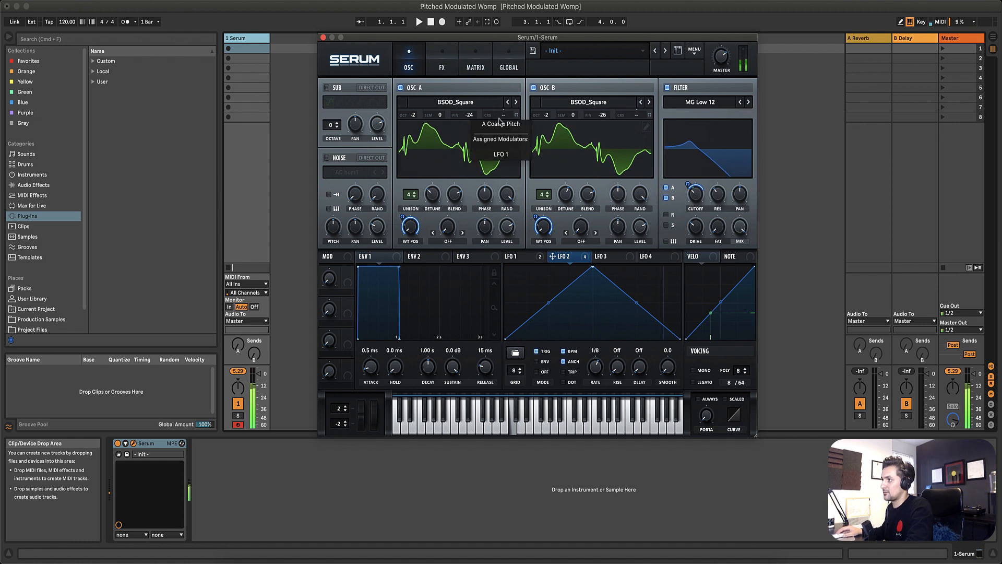
Bypass the Hall reverb to hear the sound dry, and go back to the oscillator view
click(444, 67)
click(736, 227)
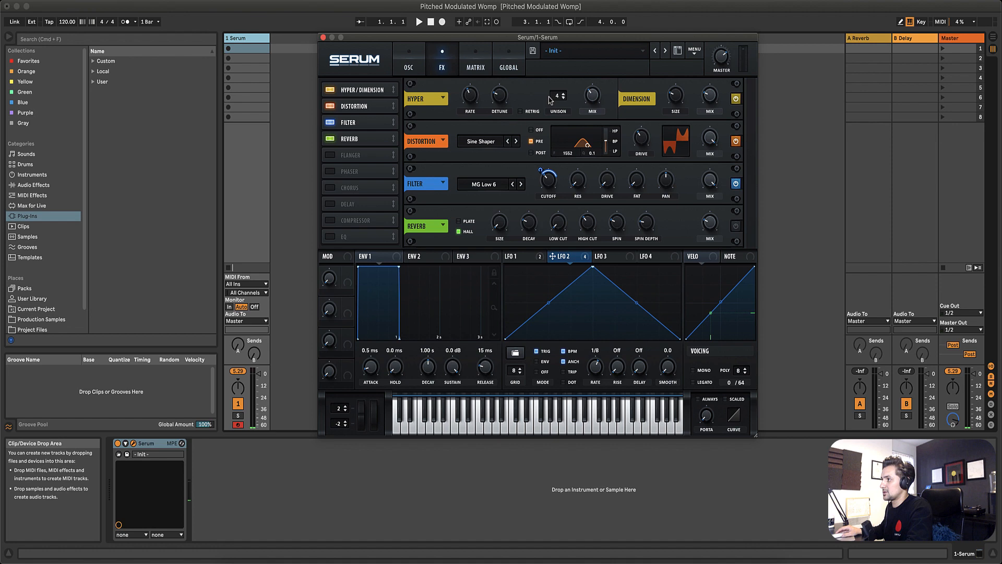
click(409, 62)
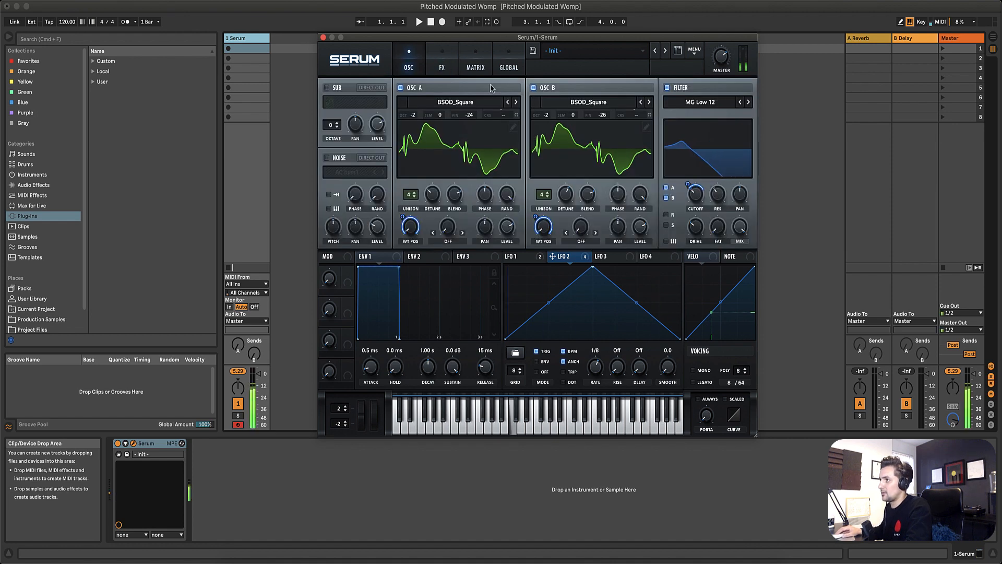
Set LFO 2's modulation of oscillator A's and B's wavetable positions back to unipolar in the modulation matrix
click(485, 68)
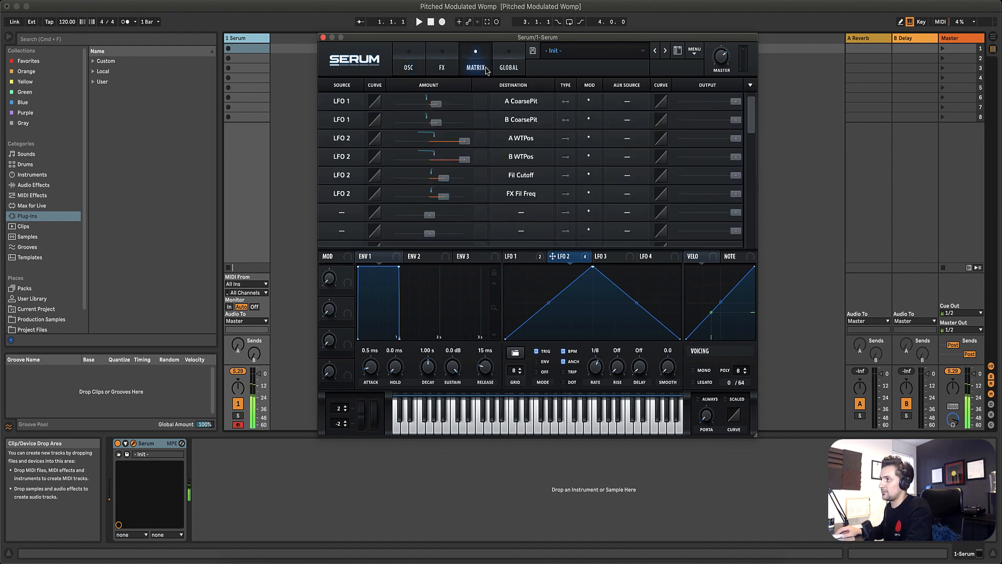
click(567, 141)
click(566, 157)
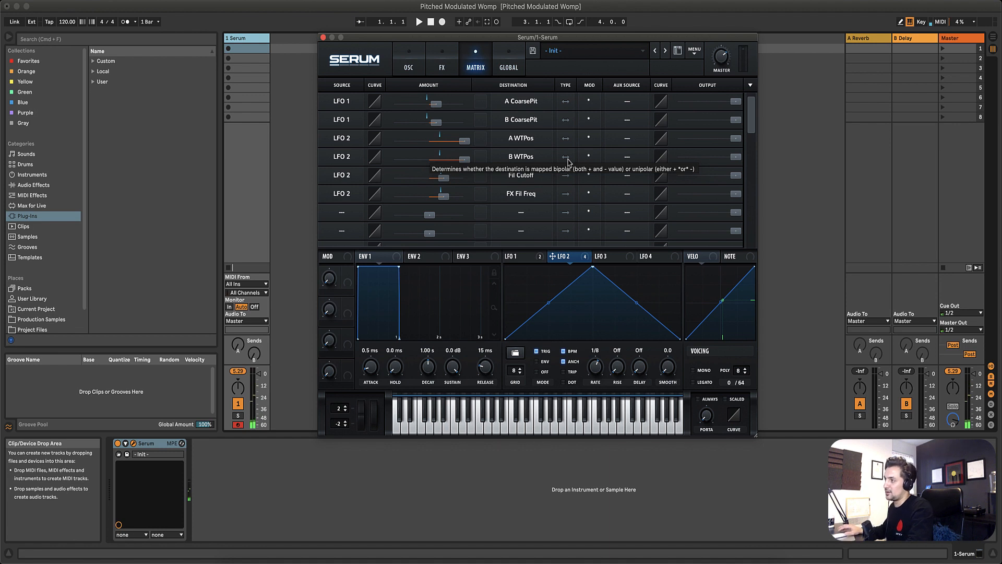
Re-enable the Hall reverb in the effects chain and return to the oscillator view
click(442, 63)
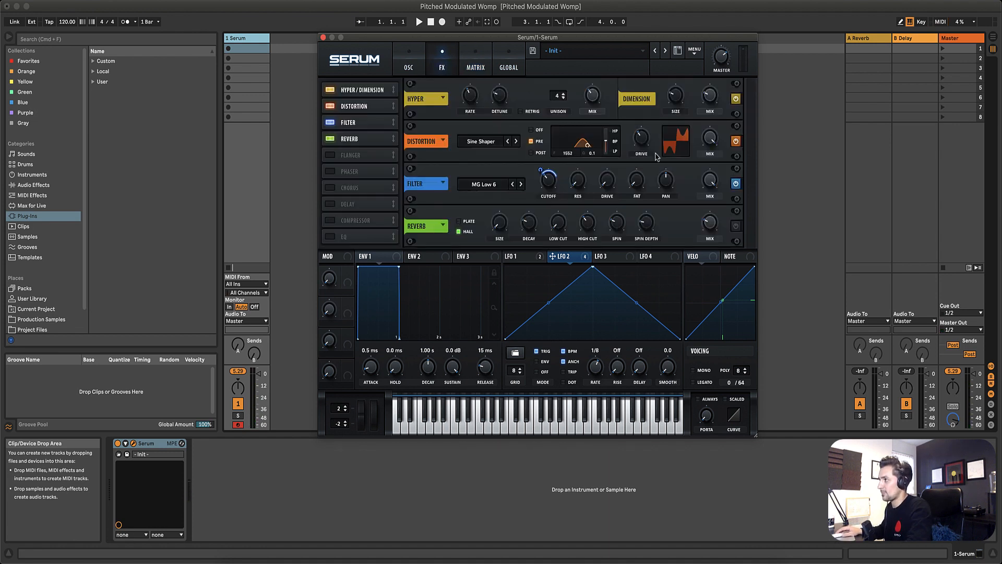
click(736, 226)
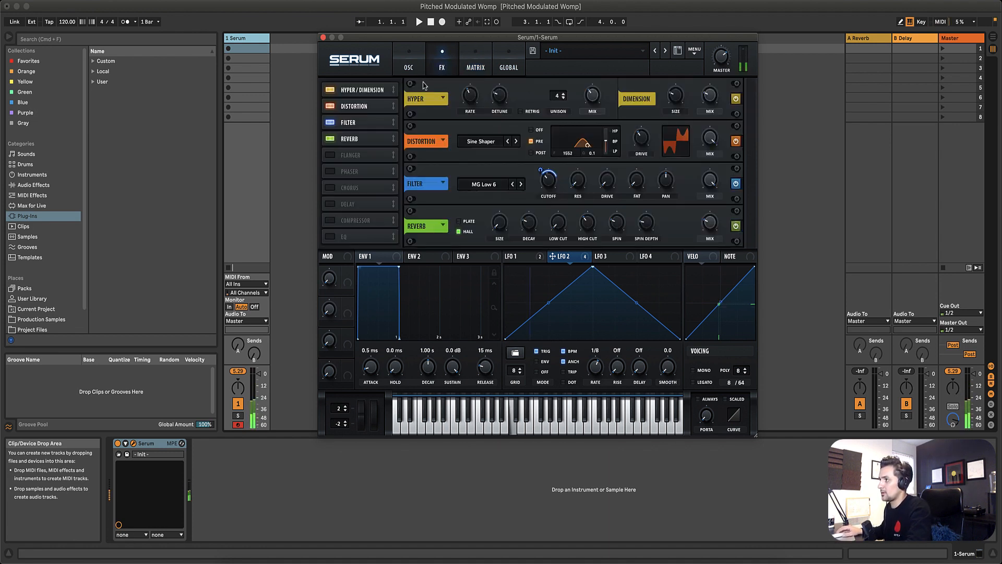
click(411, 65)
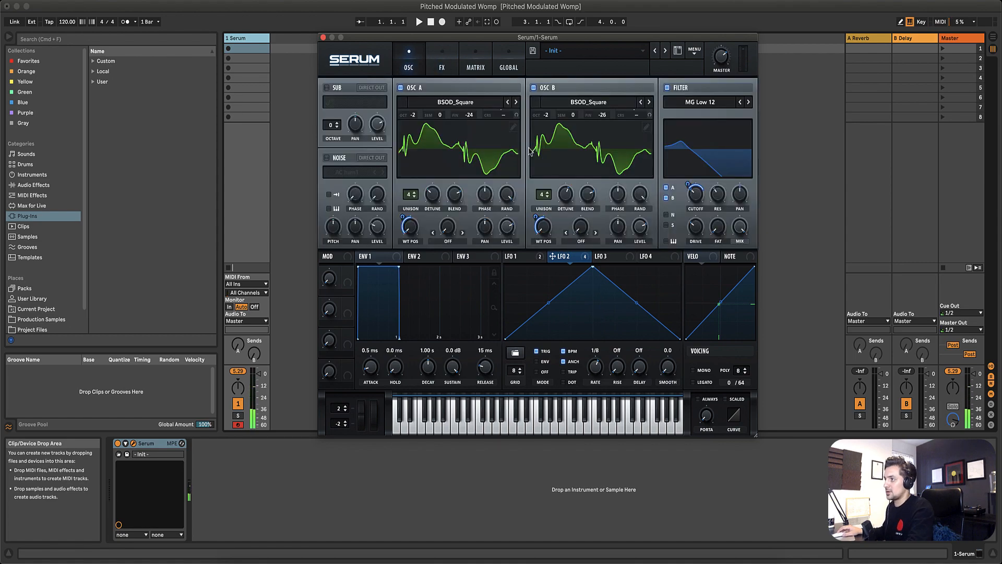